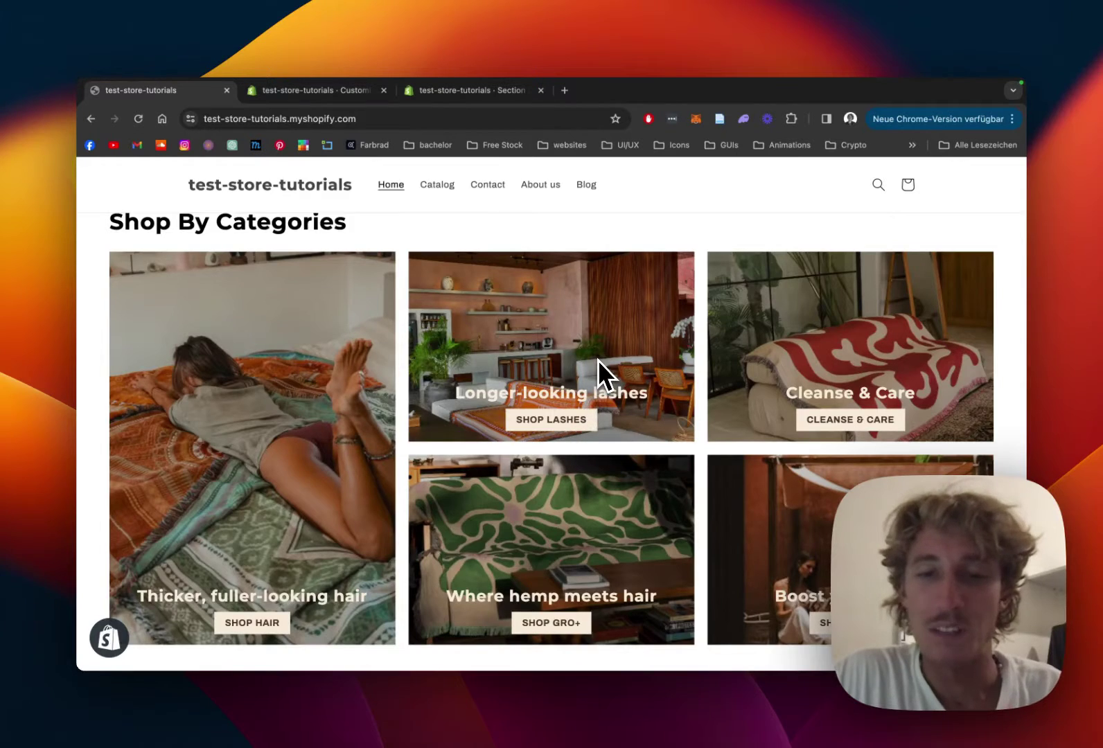
- Test where the live store's CLEANSE & CARE category tile links to
scroll(598, 360, down, 1)
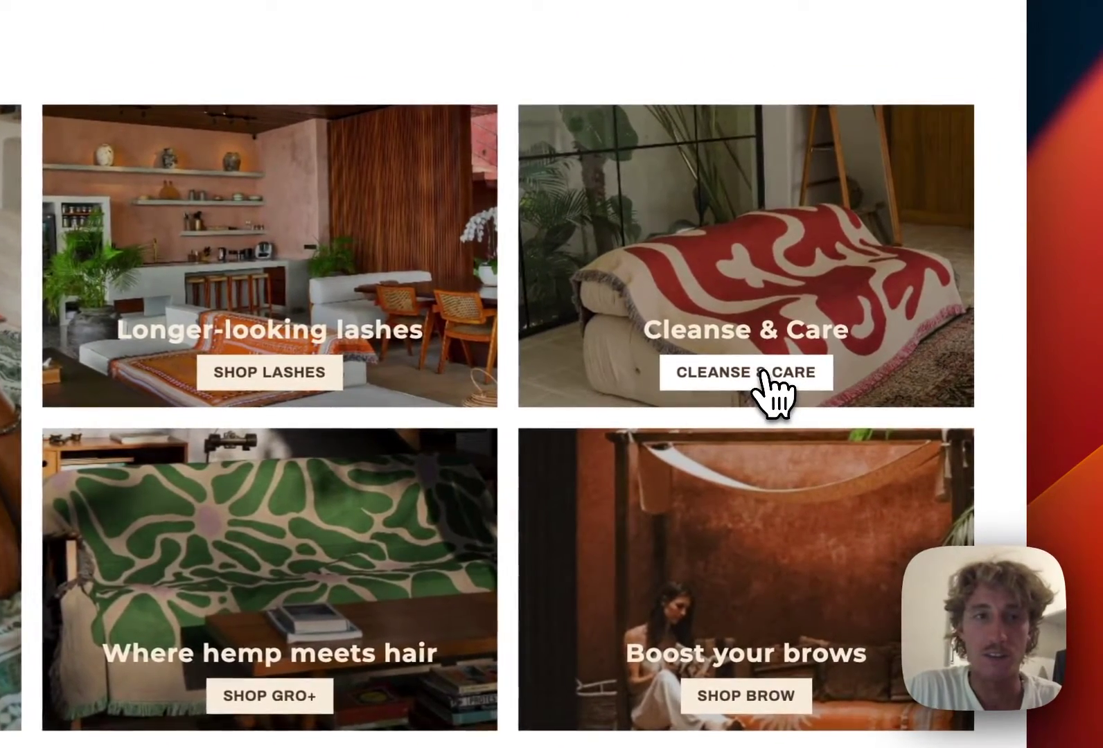
click(864, 406)
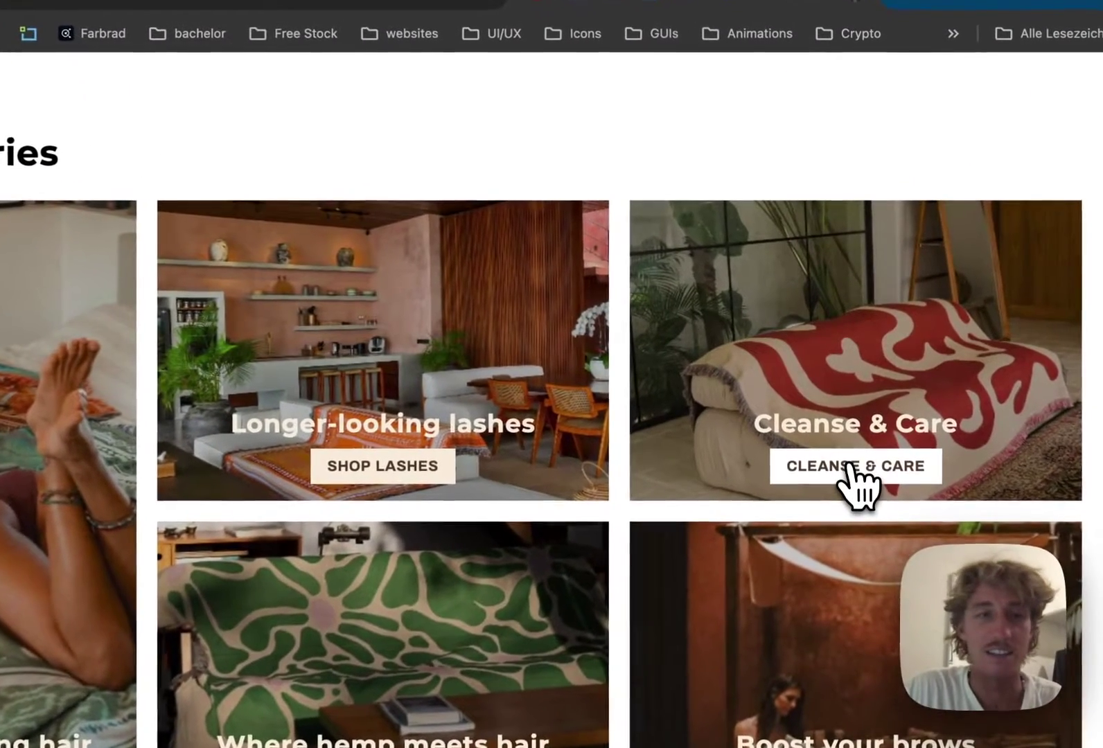
click(845, 419)
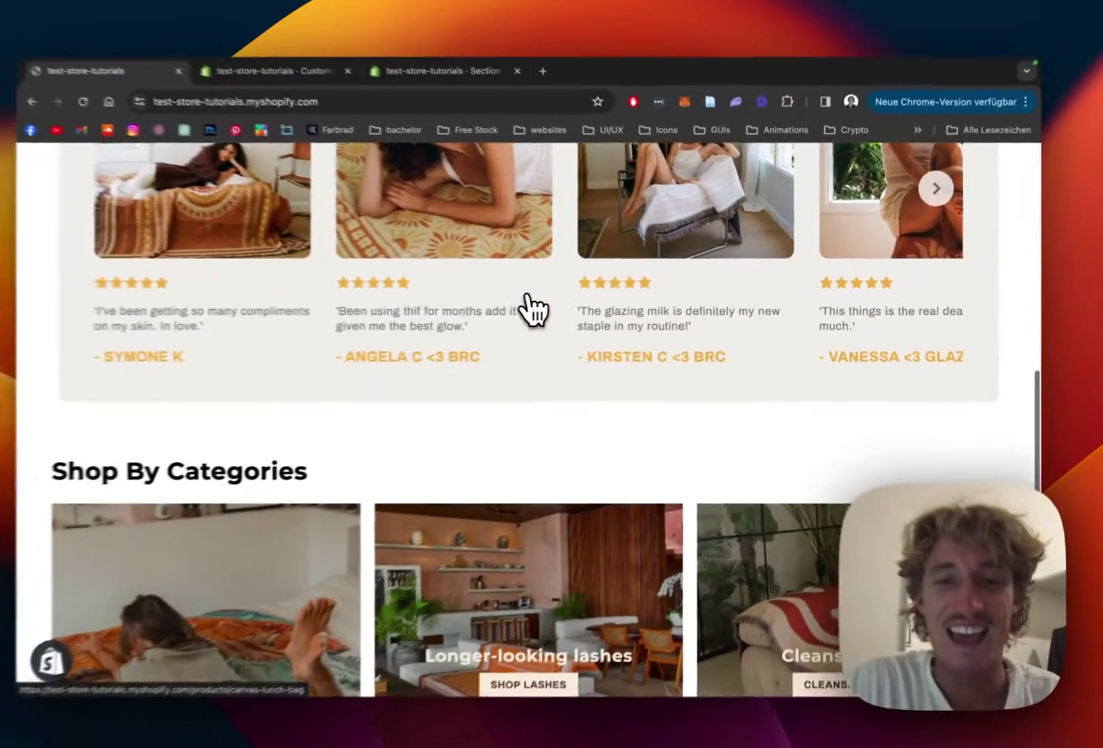
- Go to the Section Store's My sections list of owned sections
scroll(530, 308, down, 5)
scroll(552, 311, up, 2)
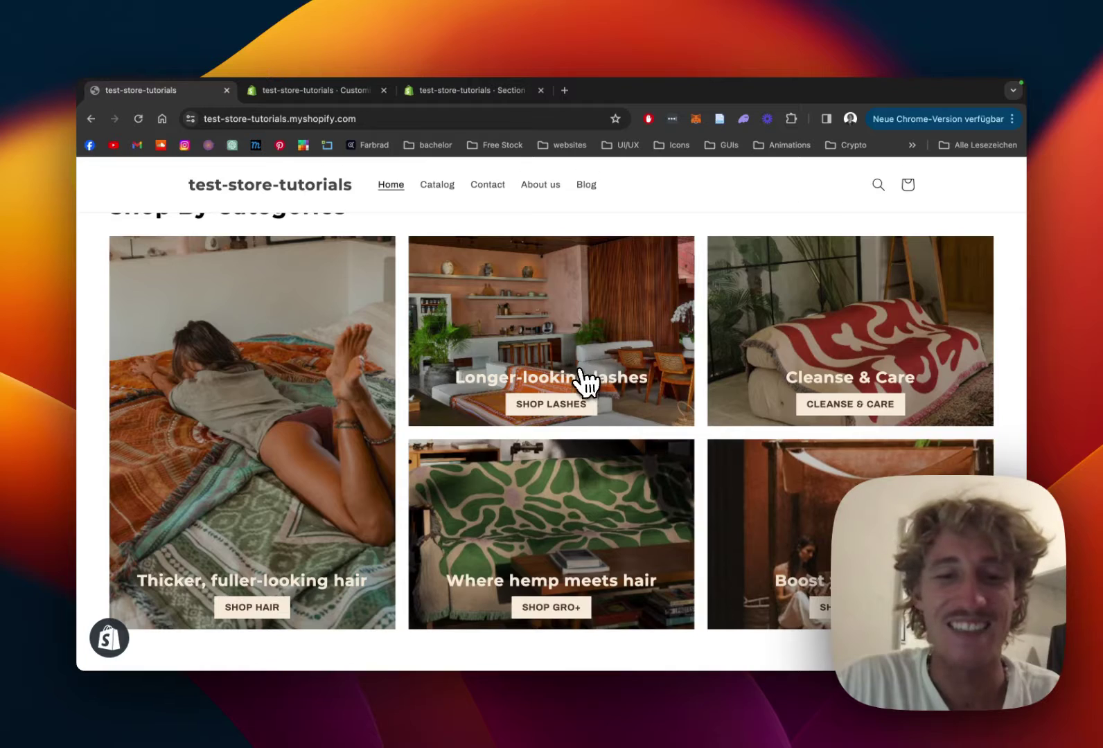
scroll(586, 383, down, 1)
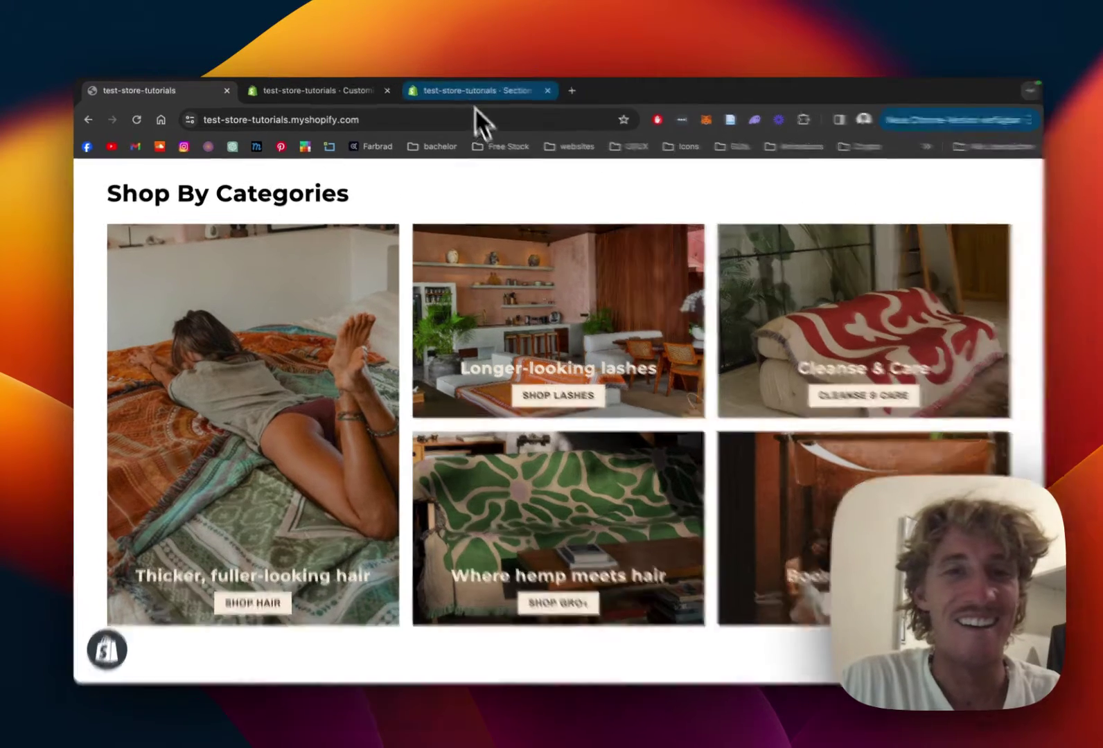
click(453, 97)
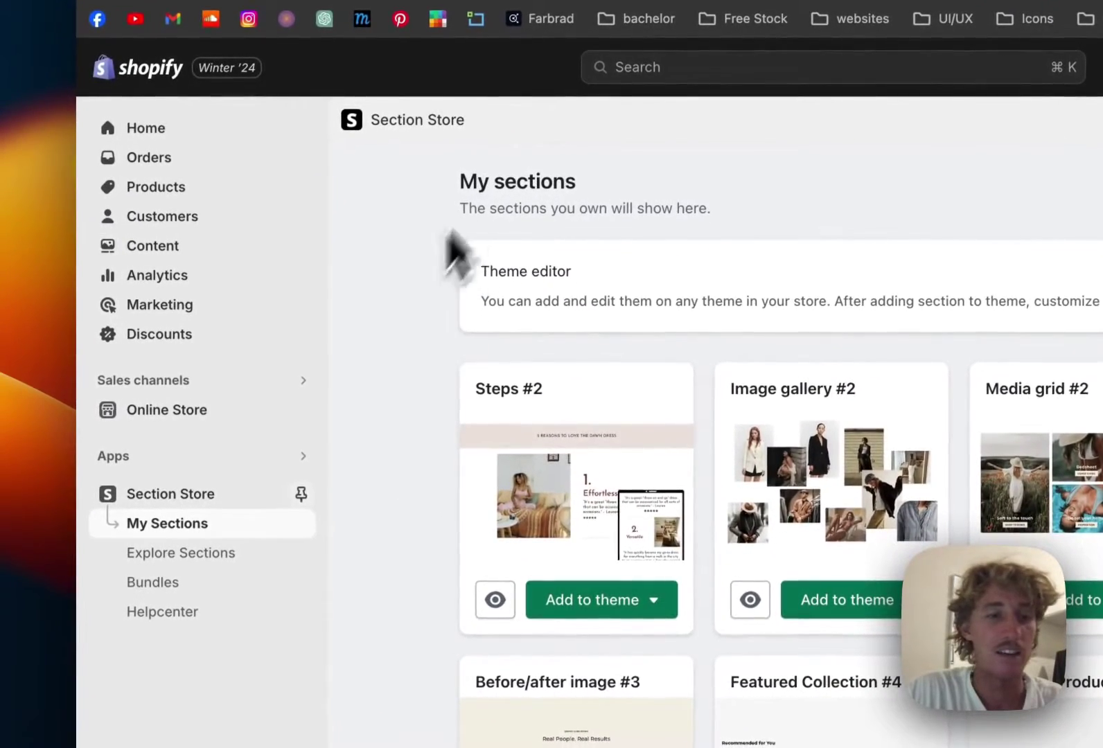
- Browse Explore Sections' Most Popular and Newest Releases down to the $9 Media grid #2 card
click(229, 552)
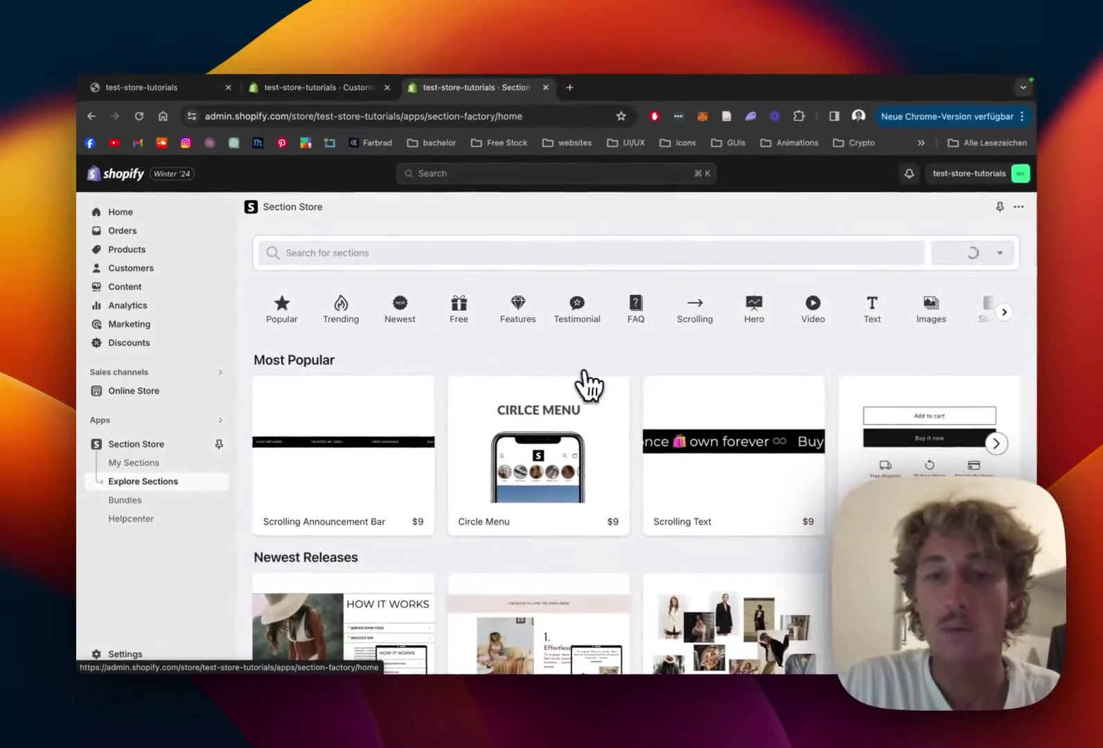
scroll(627, 367, down, 2)
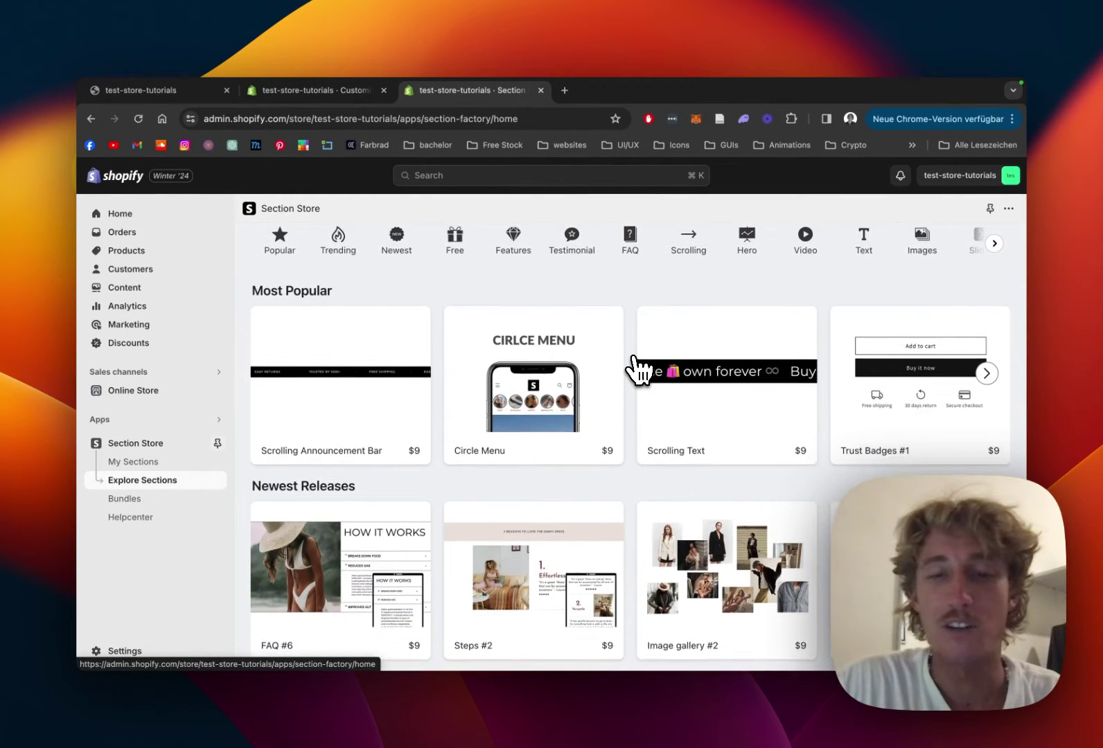
scroll(636, 369, down, 1)
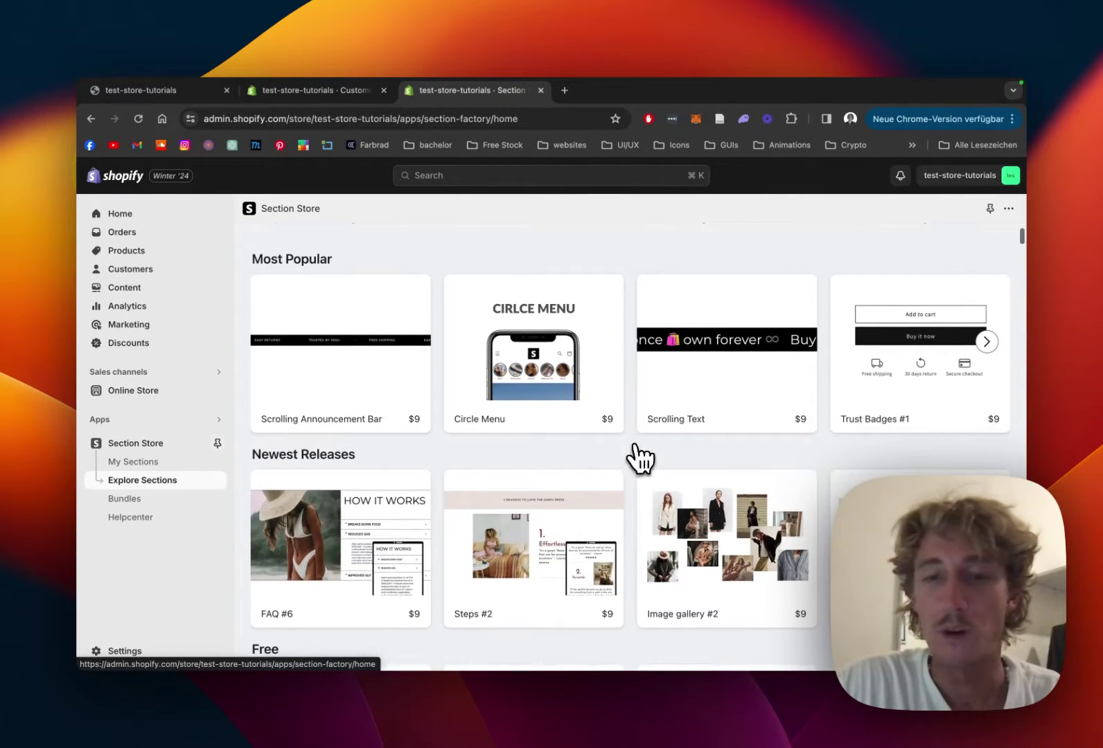
scroll(618, 475, up, 3)
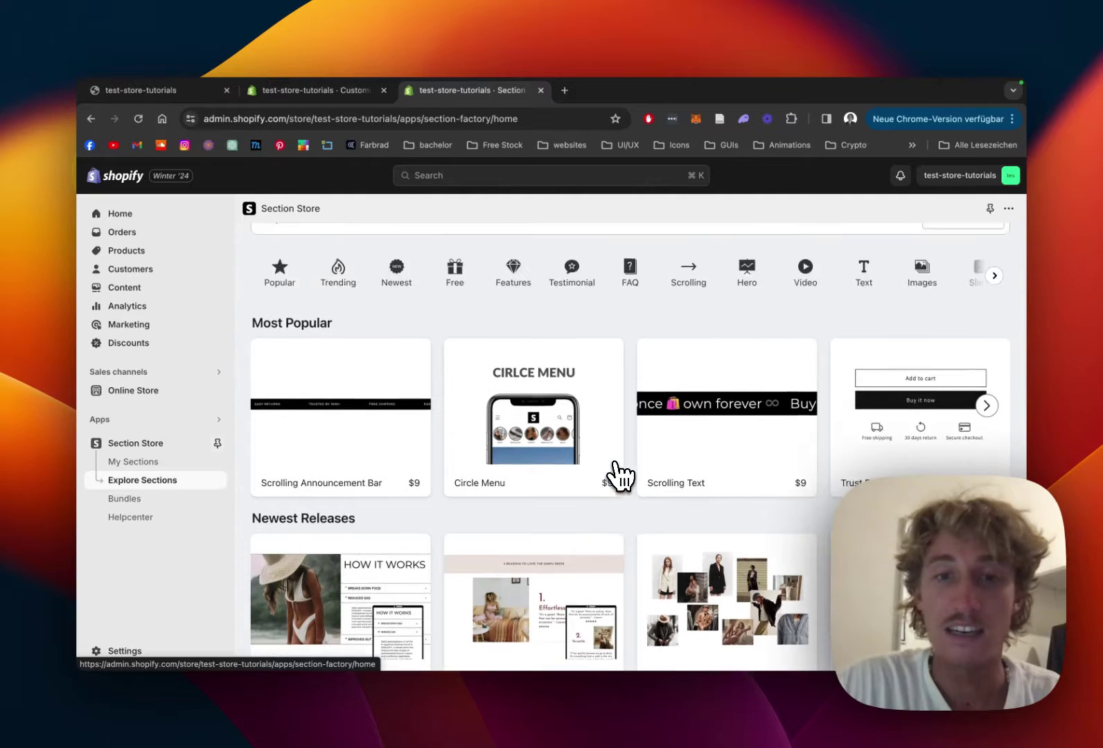
scroll(636, 509, down, 4)
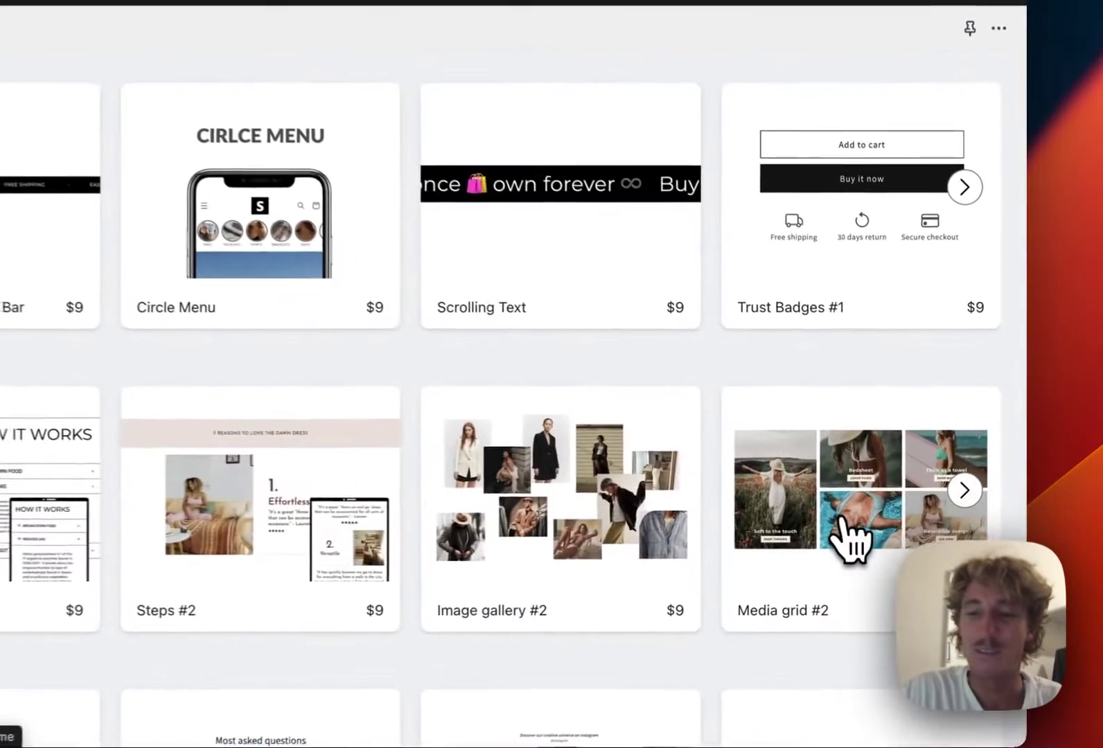
- View the Media grid #2 detail dialog: $9 one-time charge, sample grid, already owned
click(906, 531)
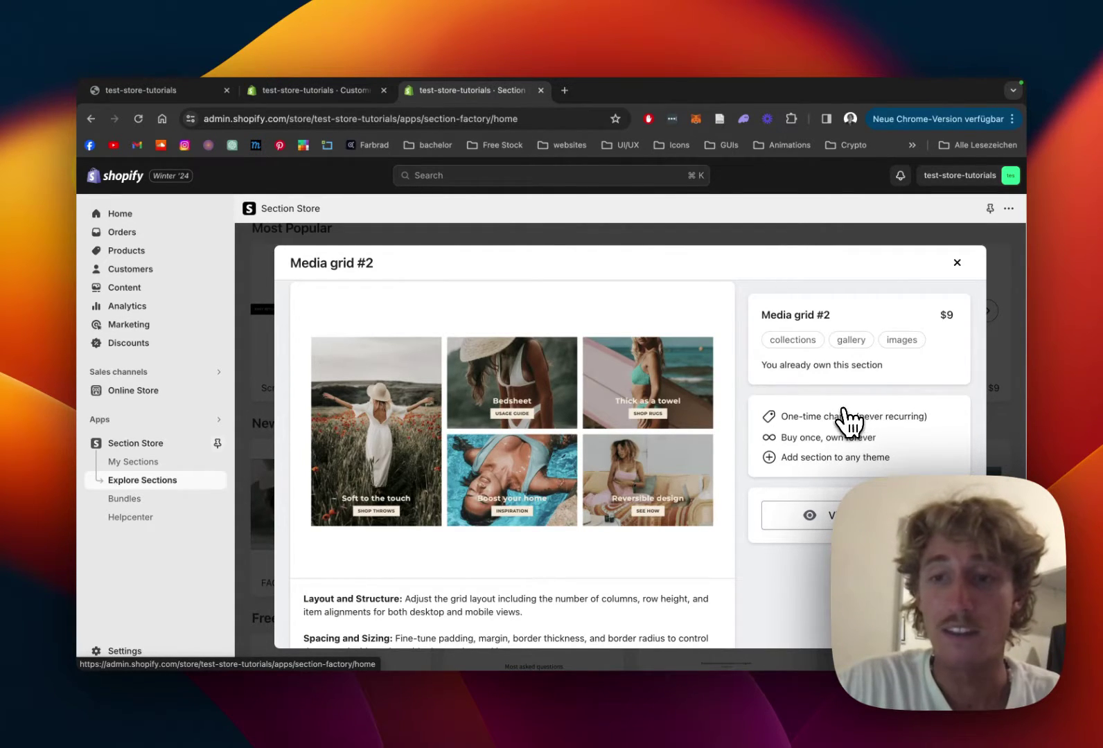
scroll(787, 414, down, 2)
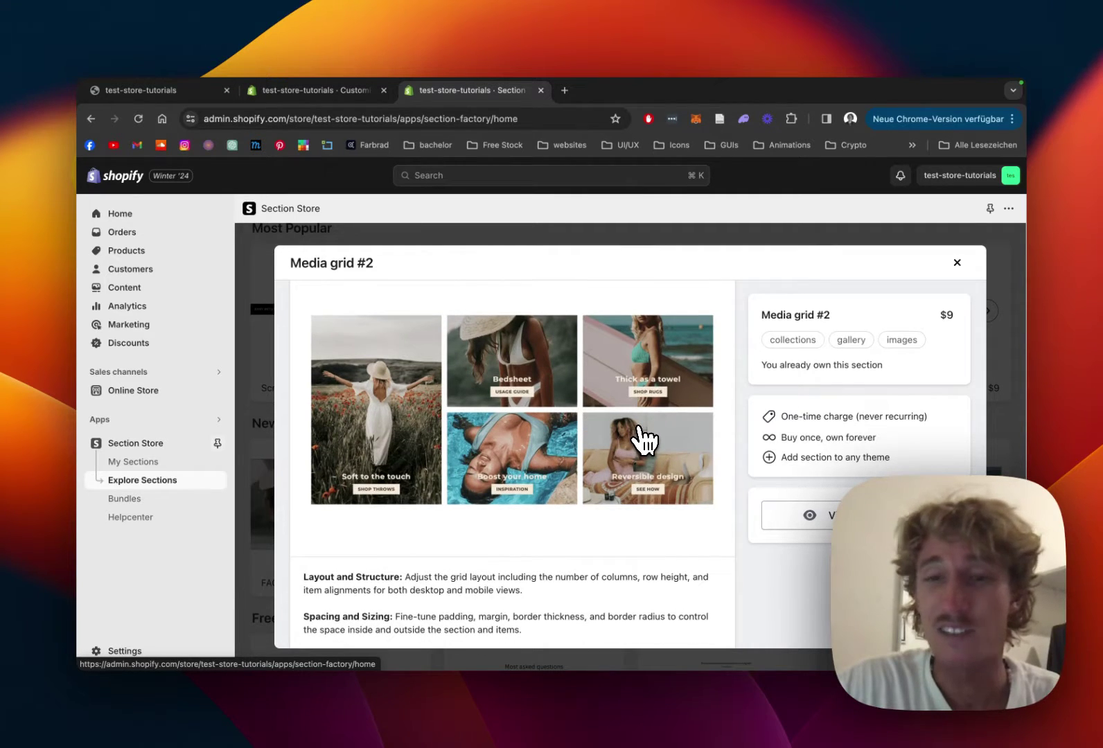
scroll(644, 440, down, 1)
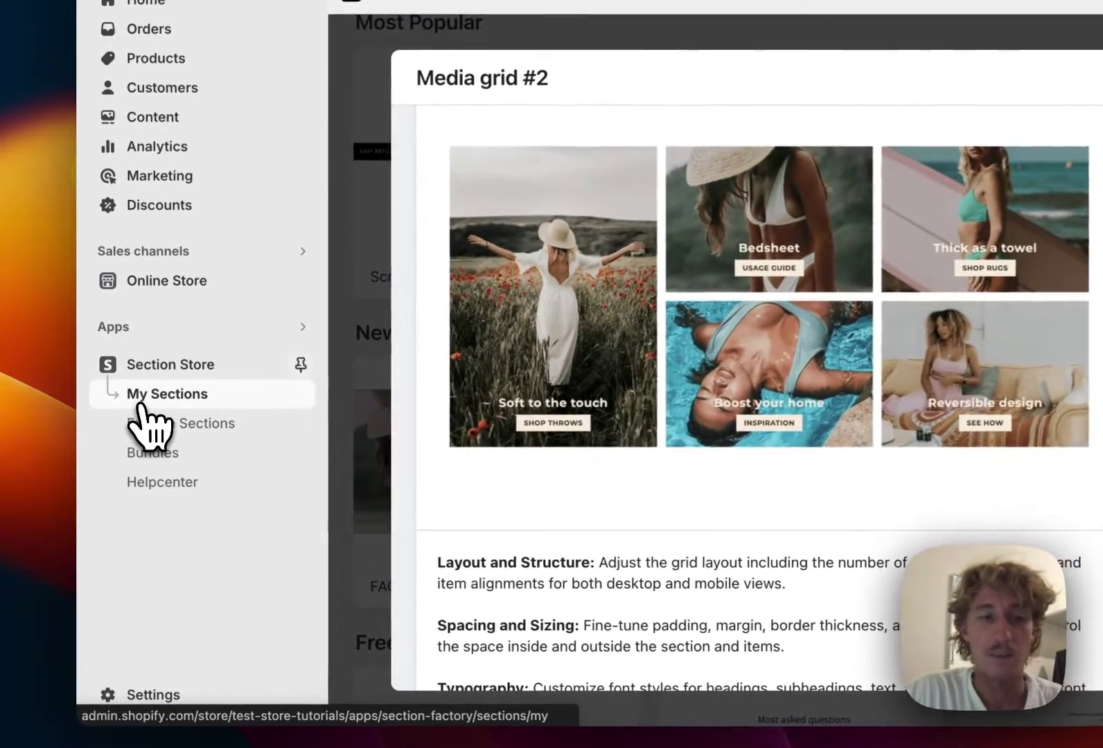
- In My sections, check which themes Media grid #2 can be added to (Dawn Live)
click(142, 404)
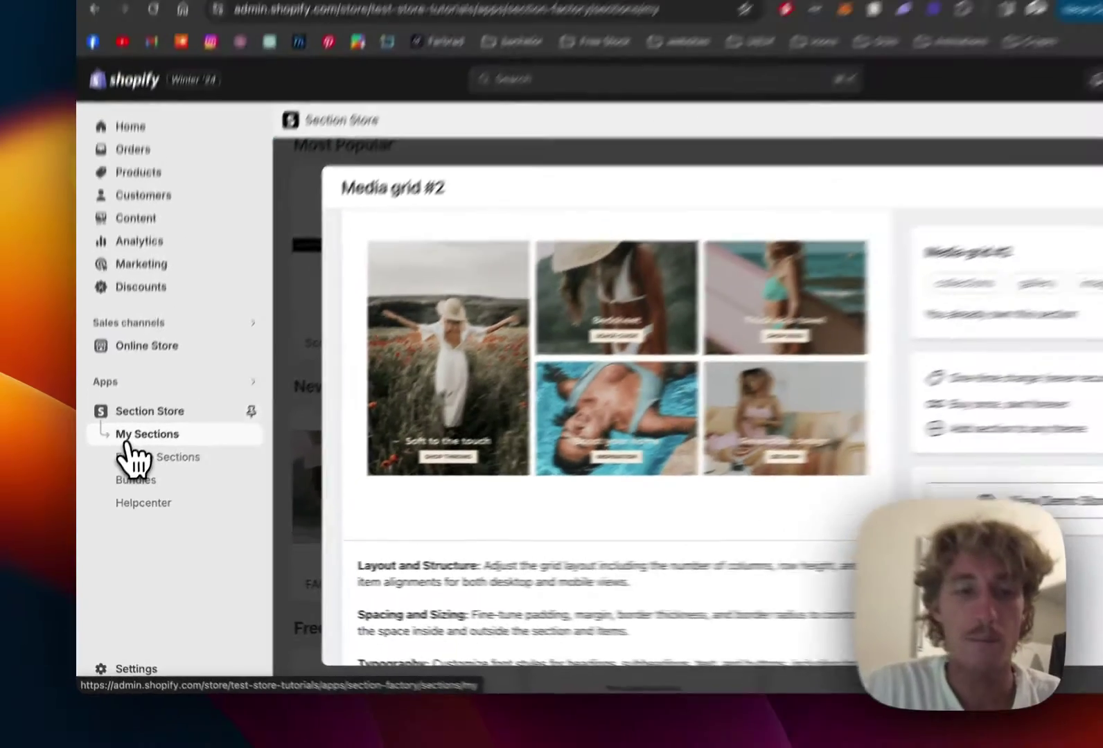
scroll(665, 389, down, 1)
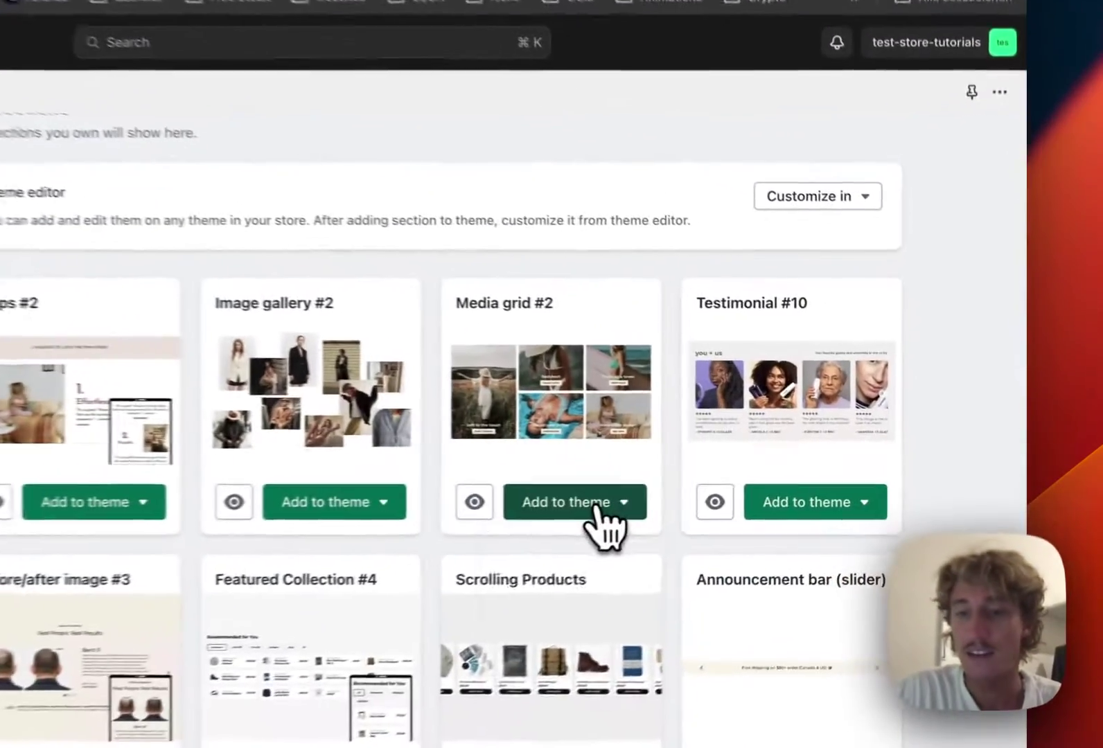
click(739, 485)
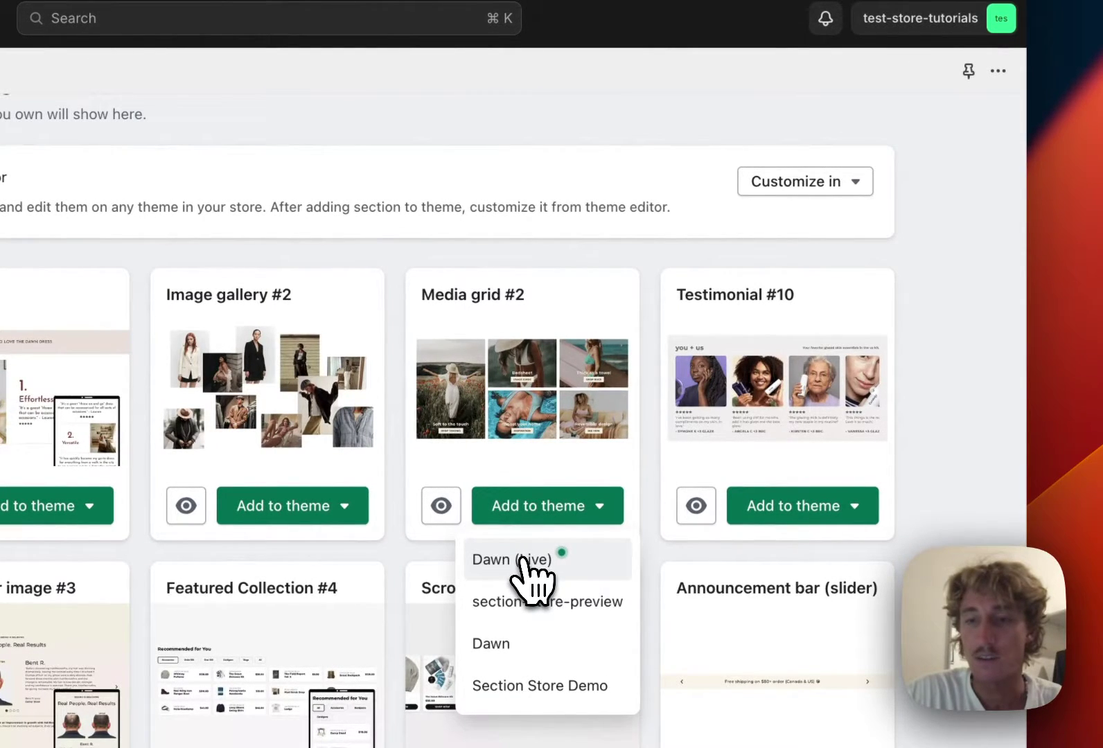
- Check the Customize theme list, close it, and move to the live Dawn home page editor
click(932, 420)
click(828, 184)
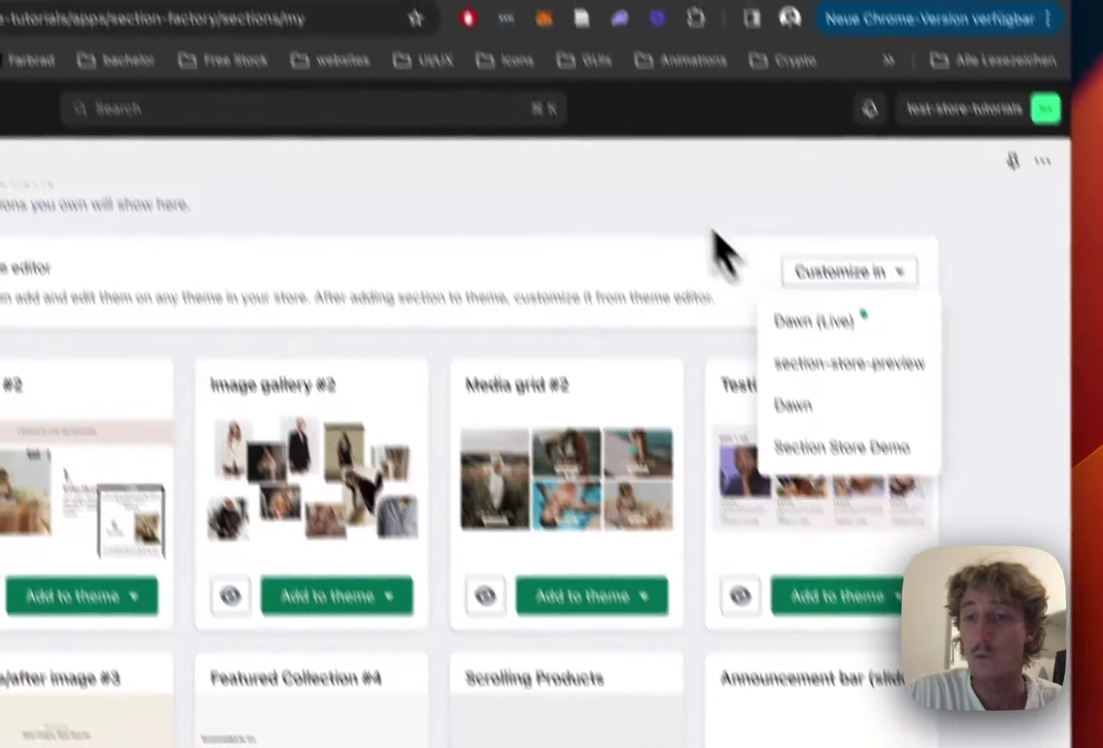
click(616, 142)
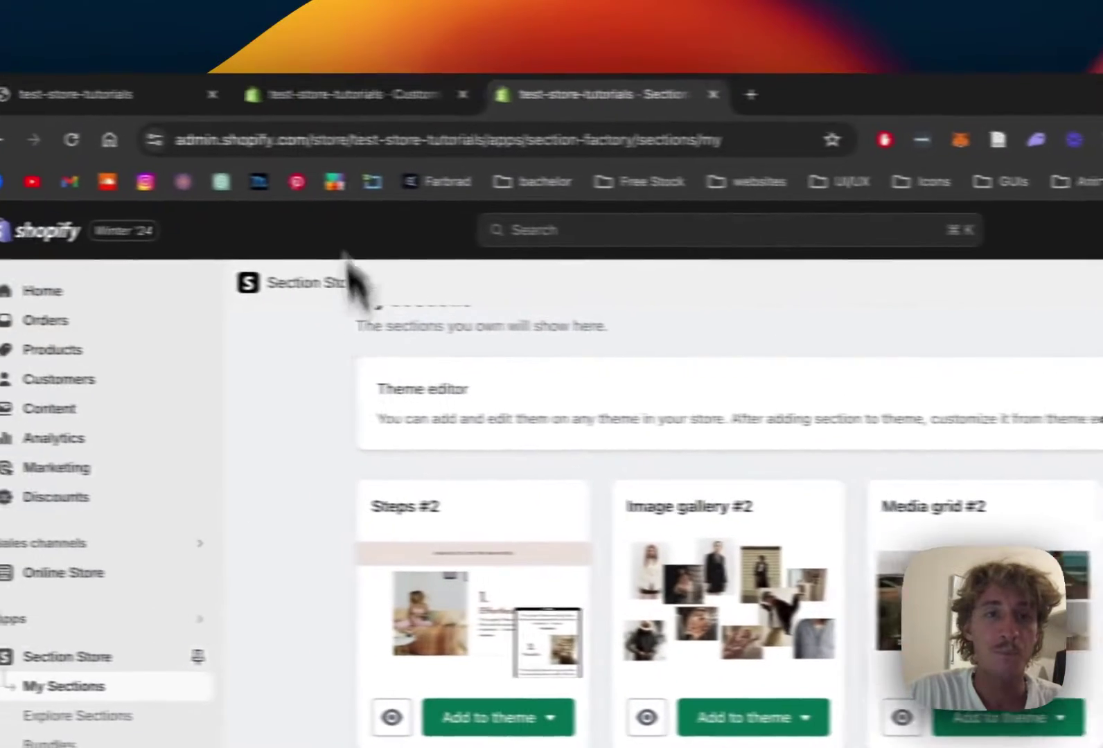
click(350, 95)
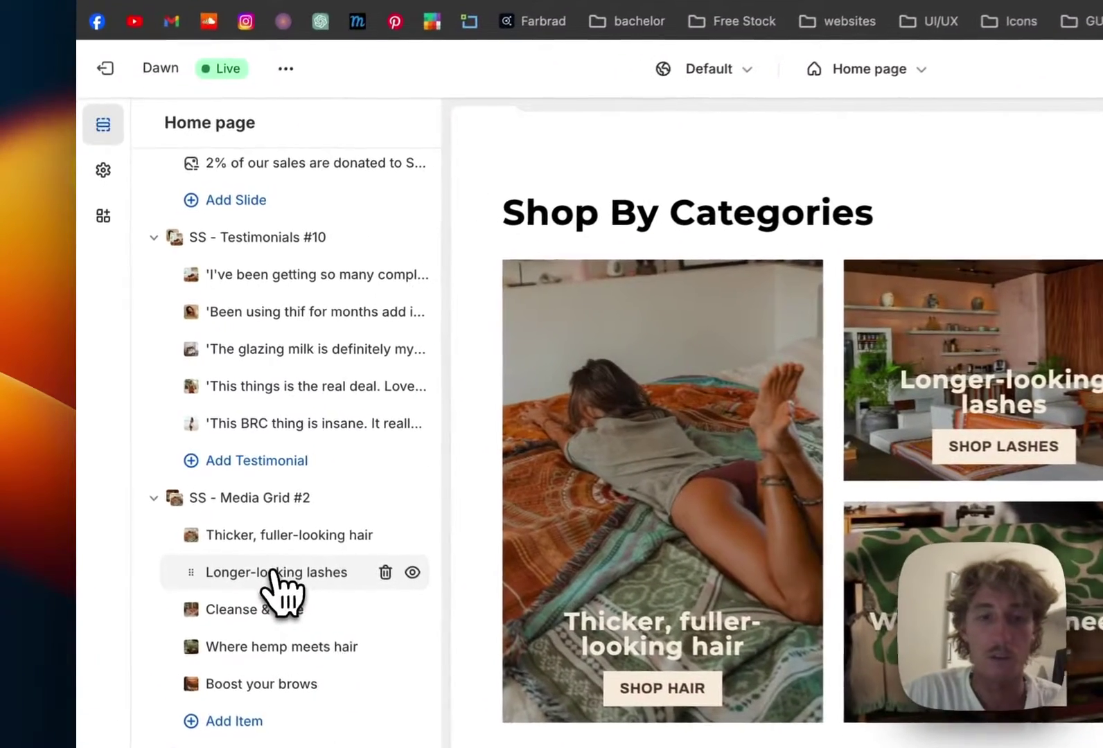
- Open the Longer-looking lashes tile under SS - Media Grid #2 and reach its Background Settings
click(208, 496)
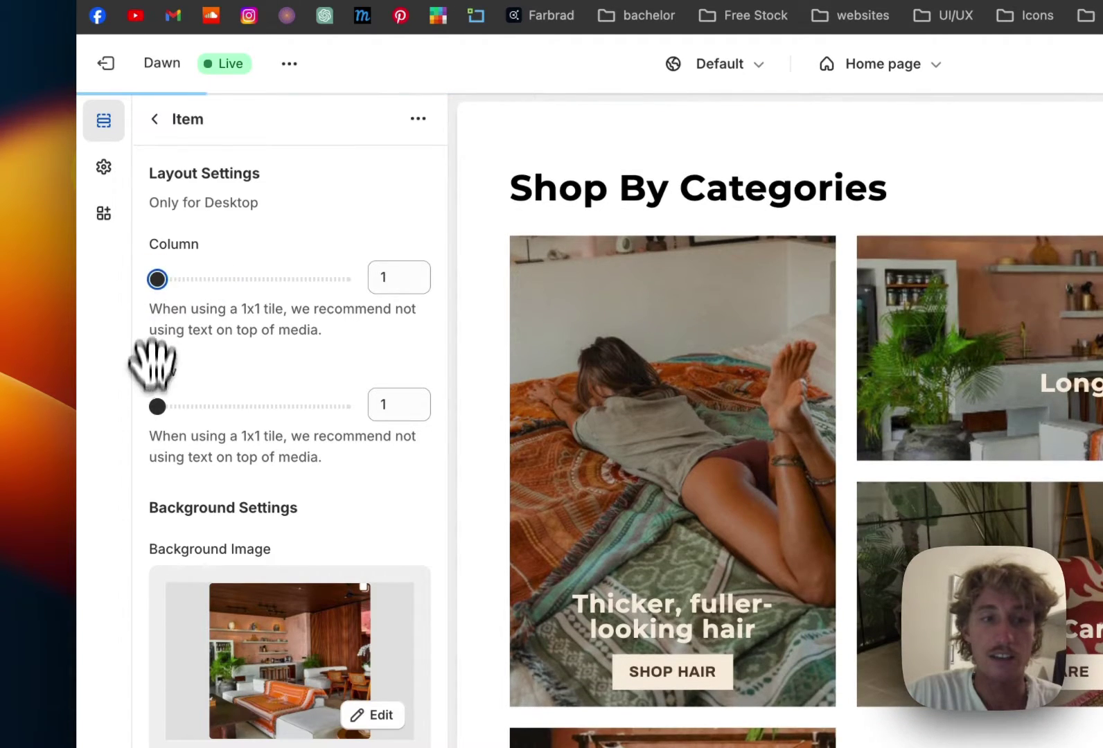
click(156, 406)
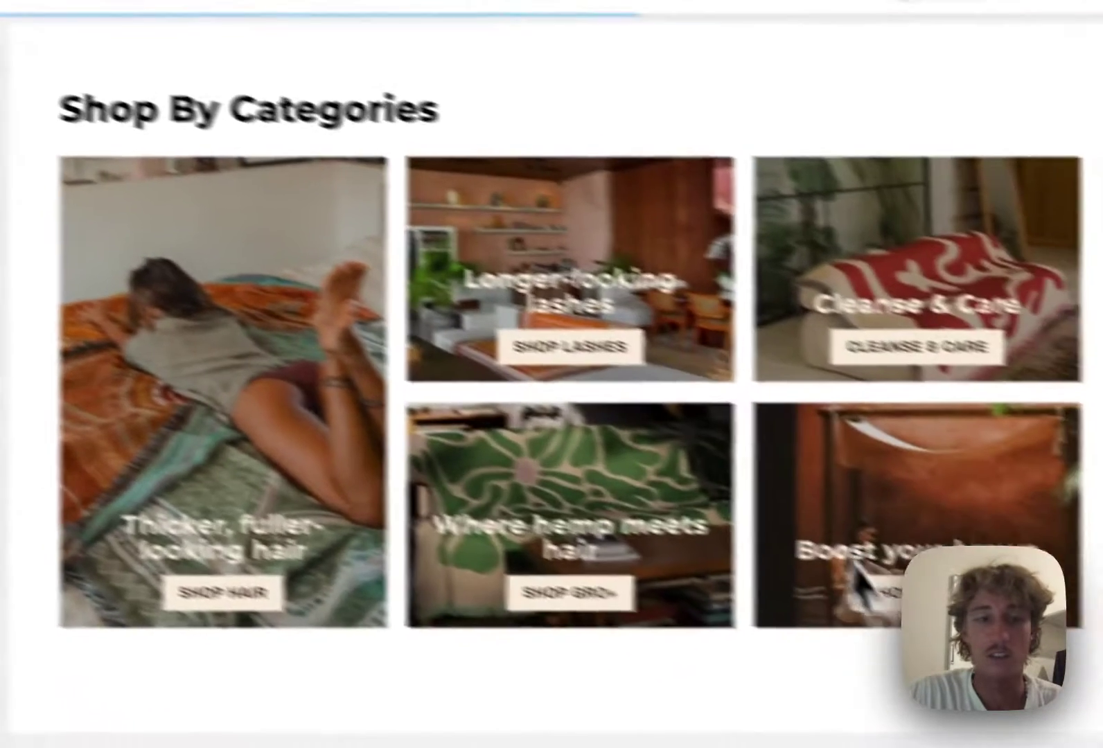
scroll(377, 372, down, 5)
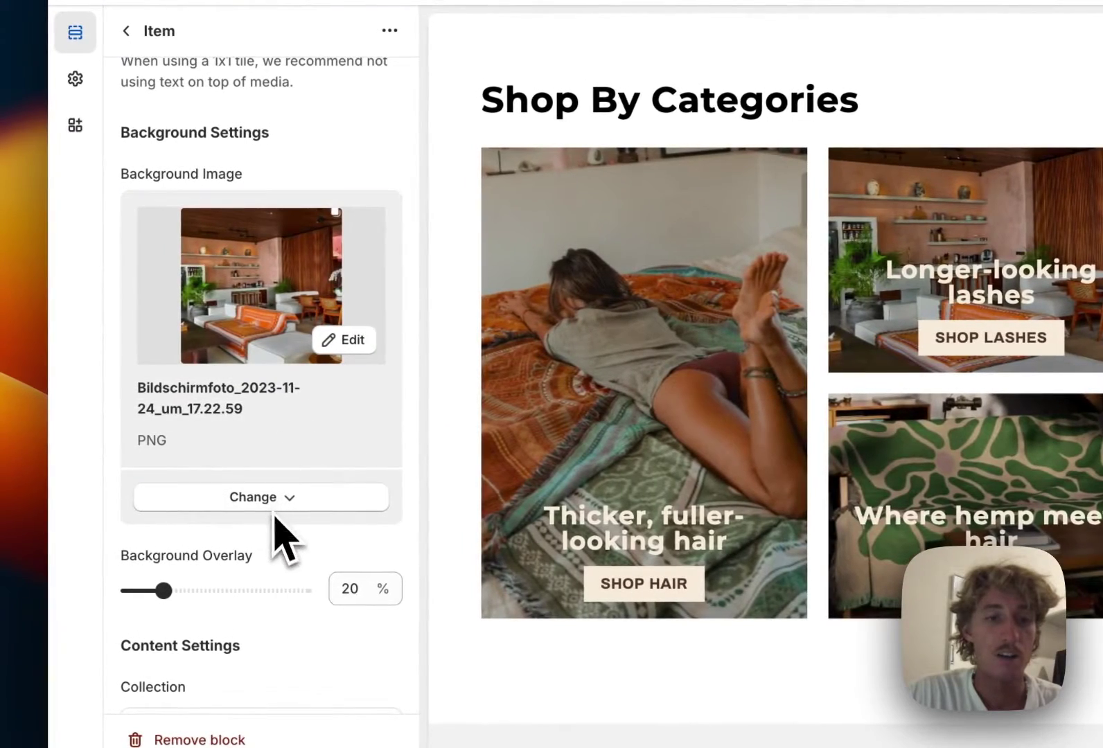
- Replace the tile's background with the poolside Bildschirmfoto image from the media library
click(270, 500)
click(267, 547)
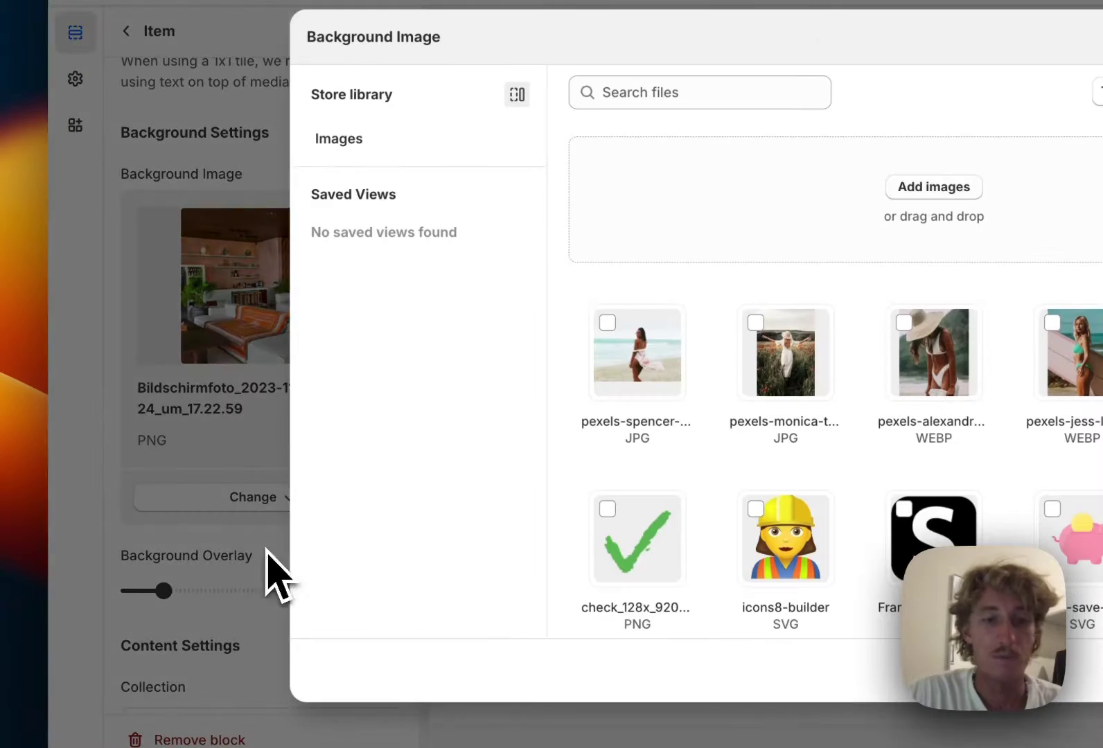
scroll(624, 478, down, 5)
scroll(429, 287, down, 5)
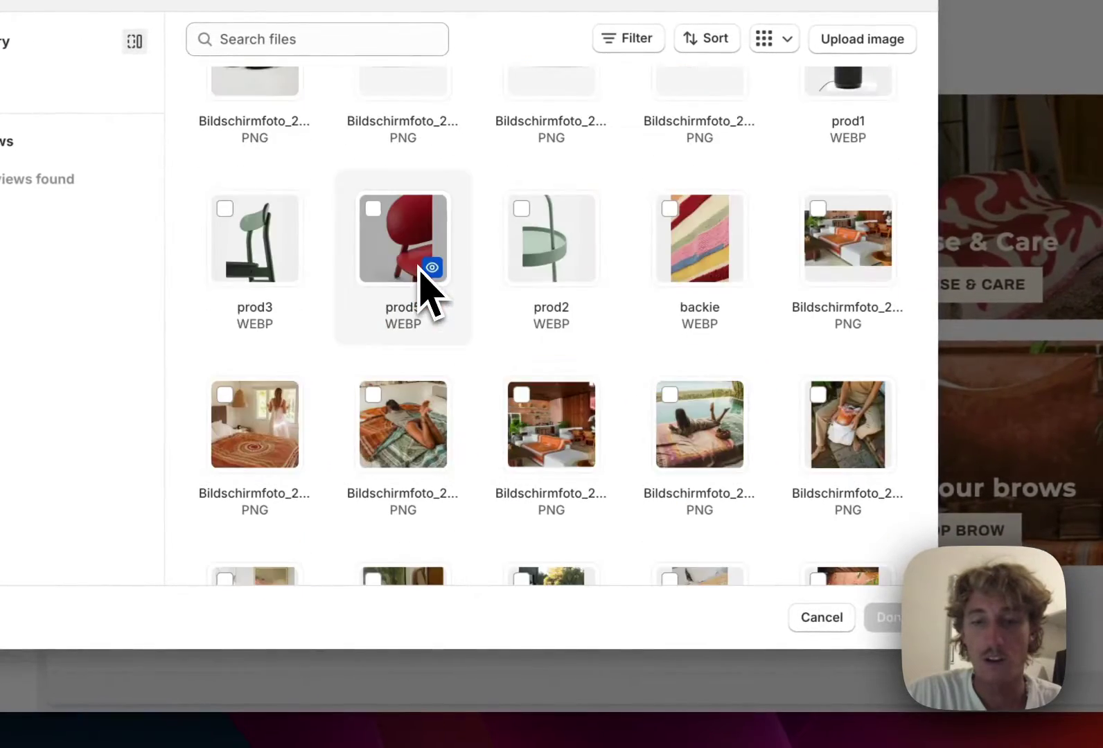
click(685, 393)
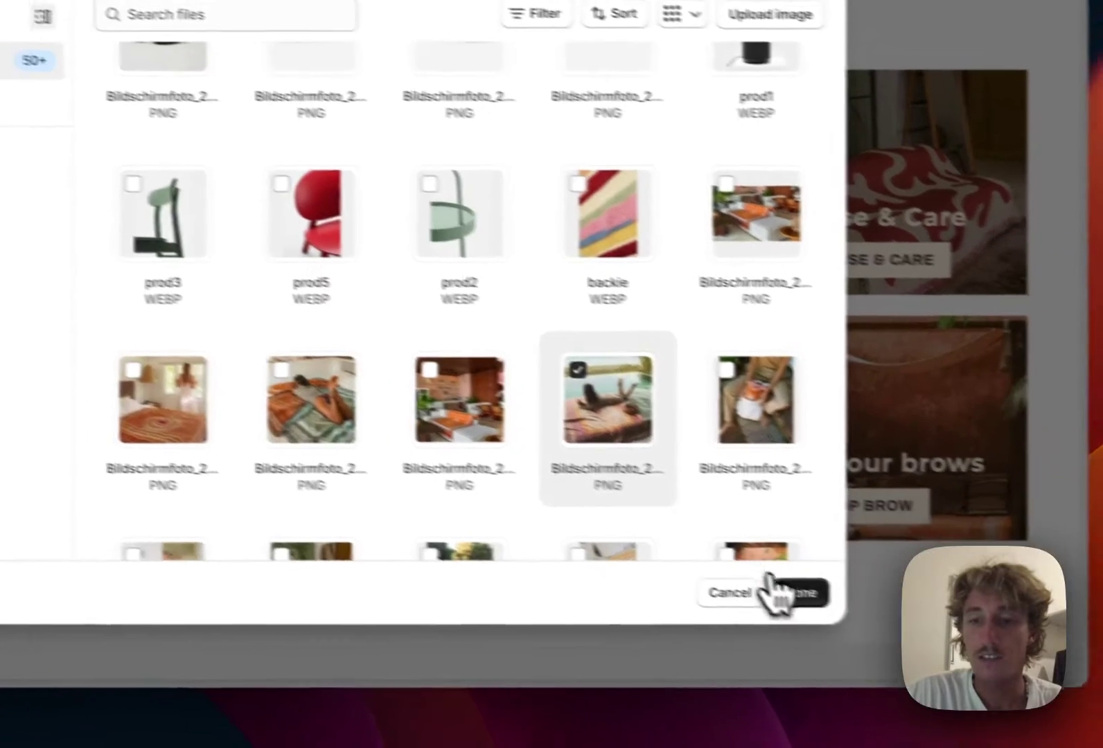
click(883, 617)
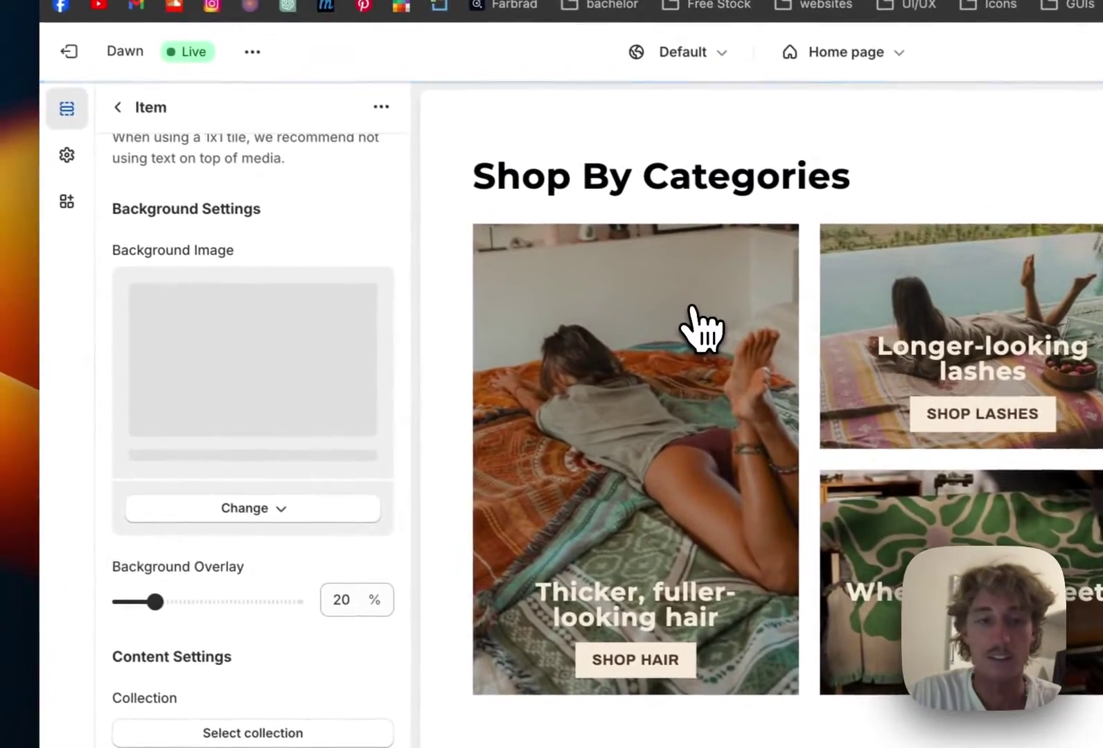
- Set the tile's collection to Backpacks, then remove it again
scroll(246, 447, down, 5)
click(280, 435)
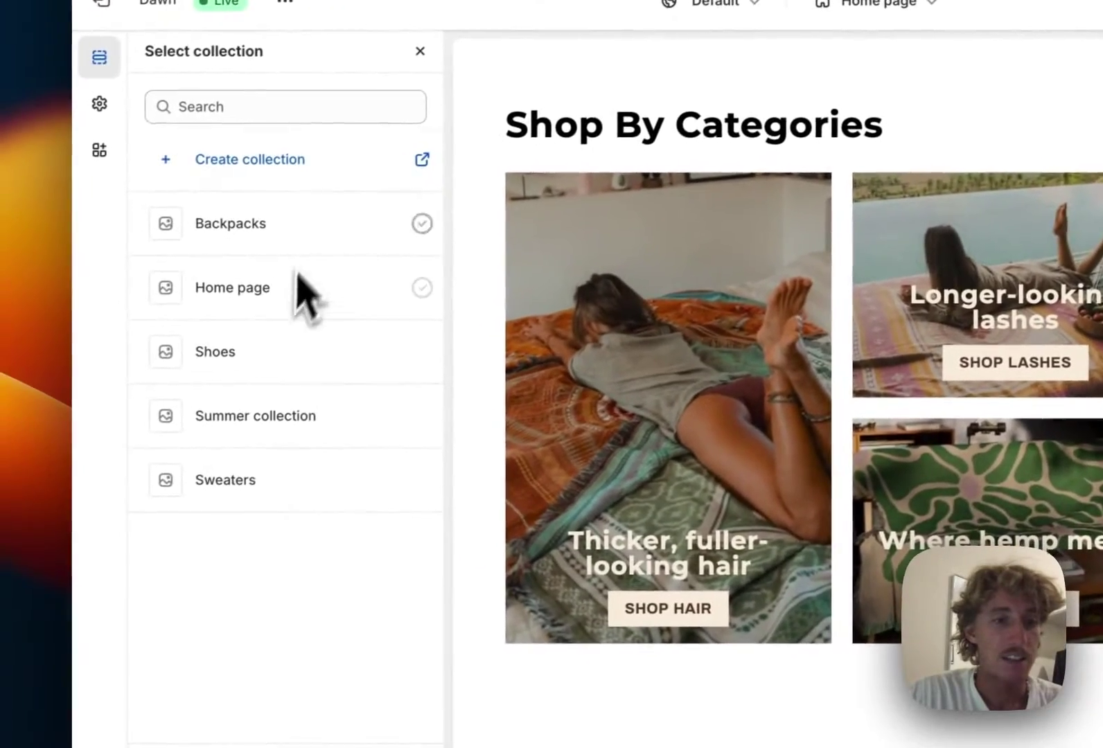
click(268, 275)
click(421, 693)
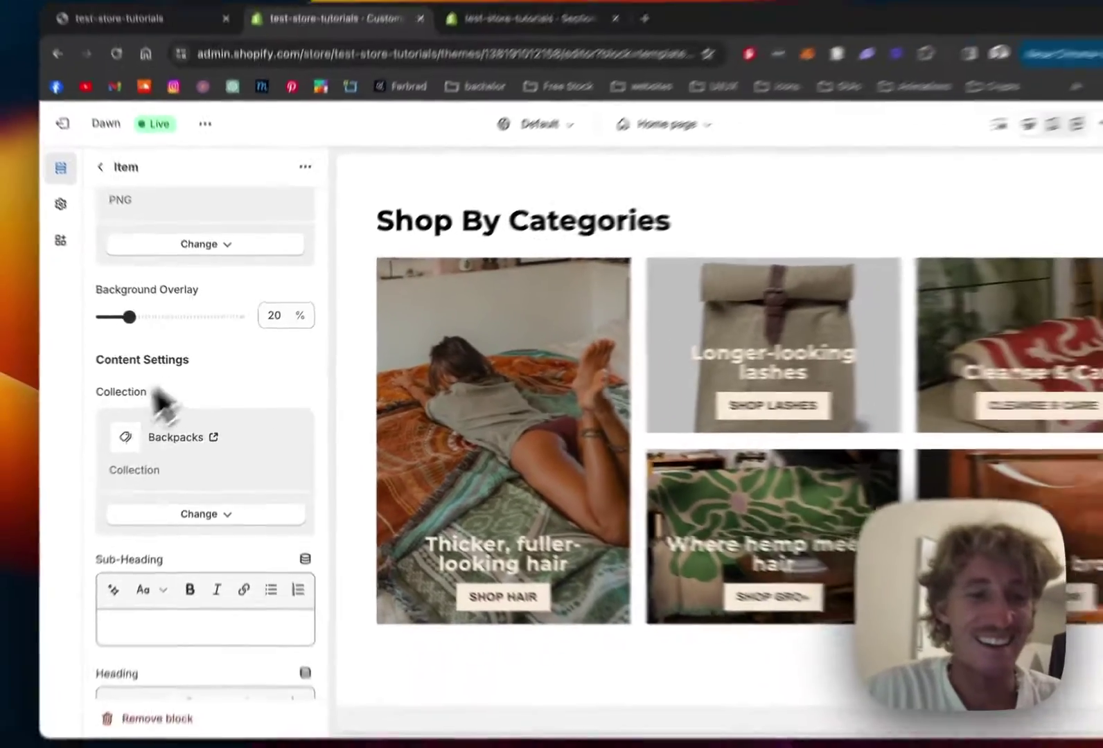
scroll(222, 347, up, 2)
scroll(223, 348, down, 5)
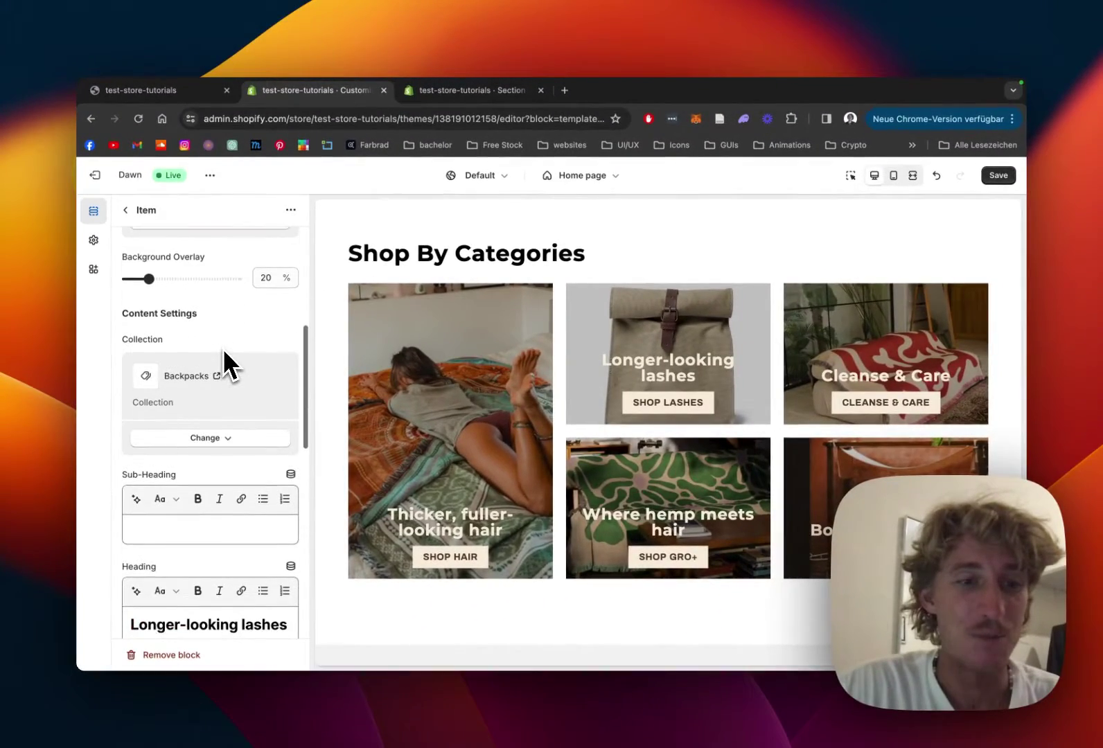
scroll(214, 433, up, 5)
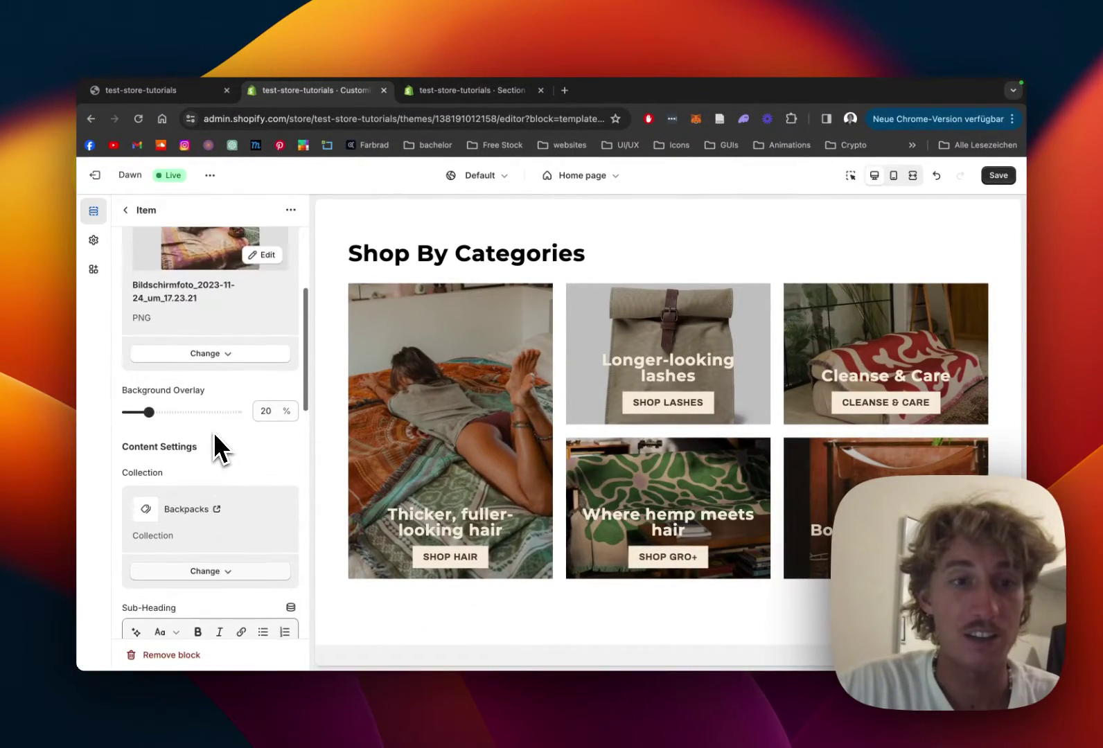
scroll(213, 433, up, 2)
scroll(214, 432, down, 6)
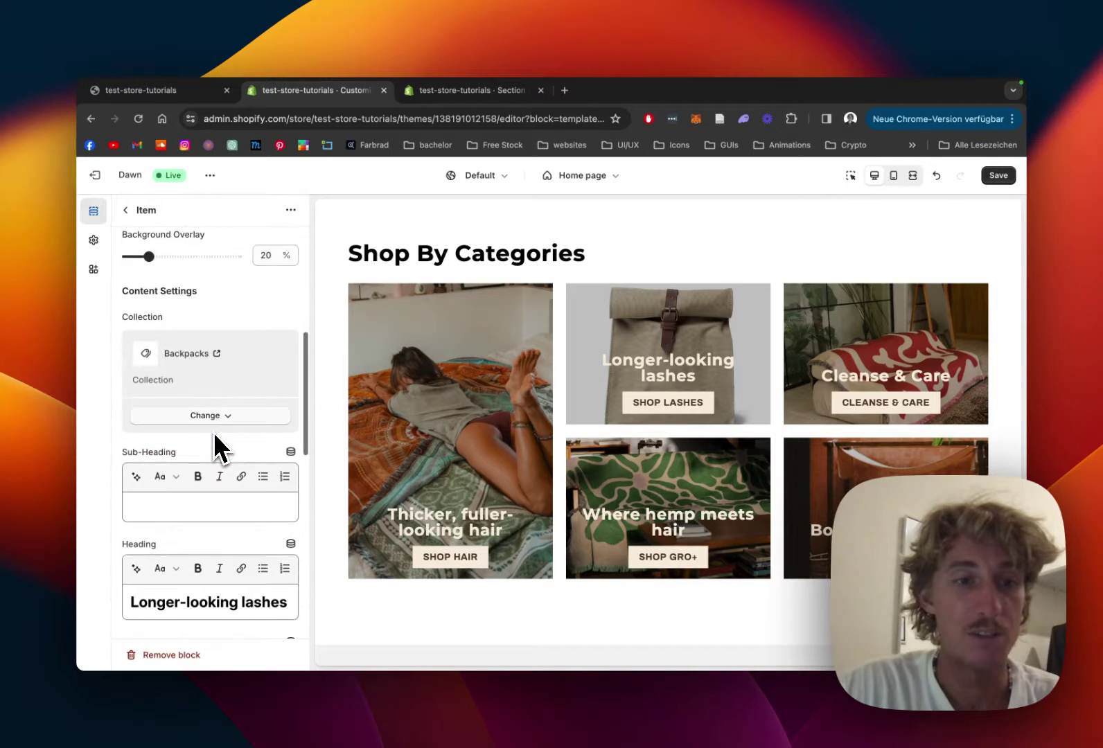
scroll(220, 398, up, 2)
scroll(208, 424, down, 2)
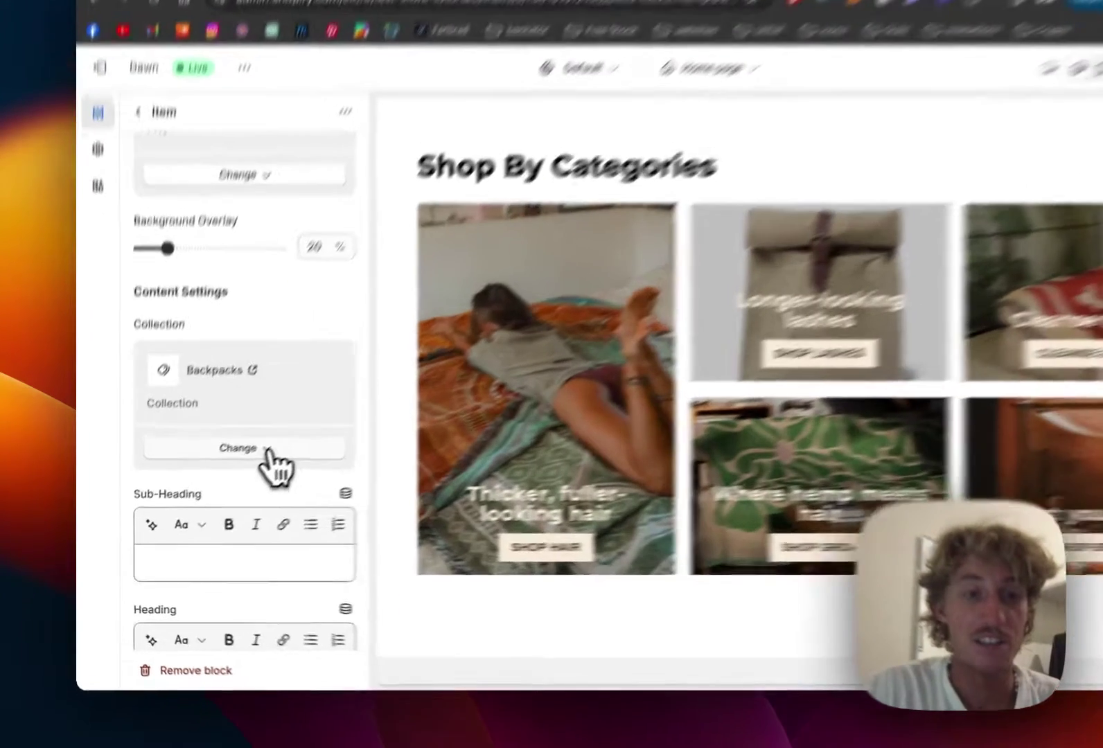
click(220, 478)
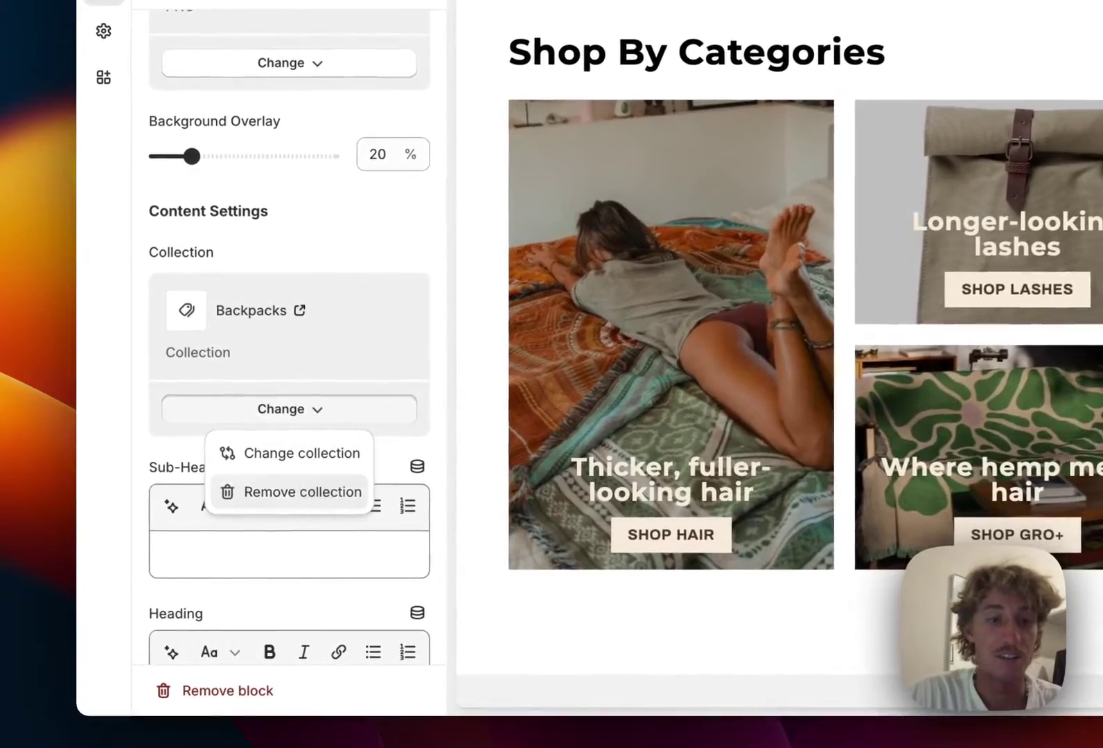
click(211, 530)
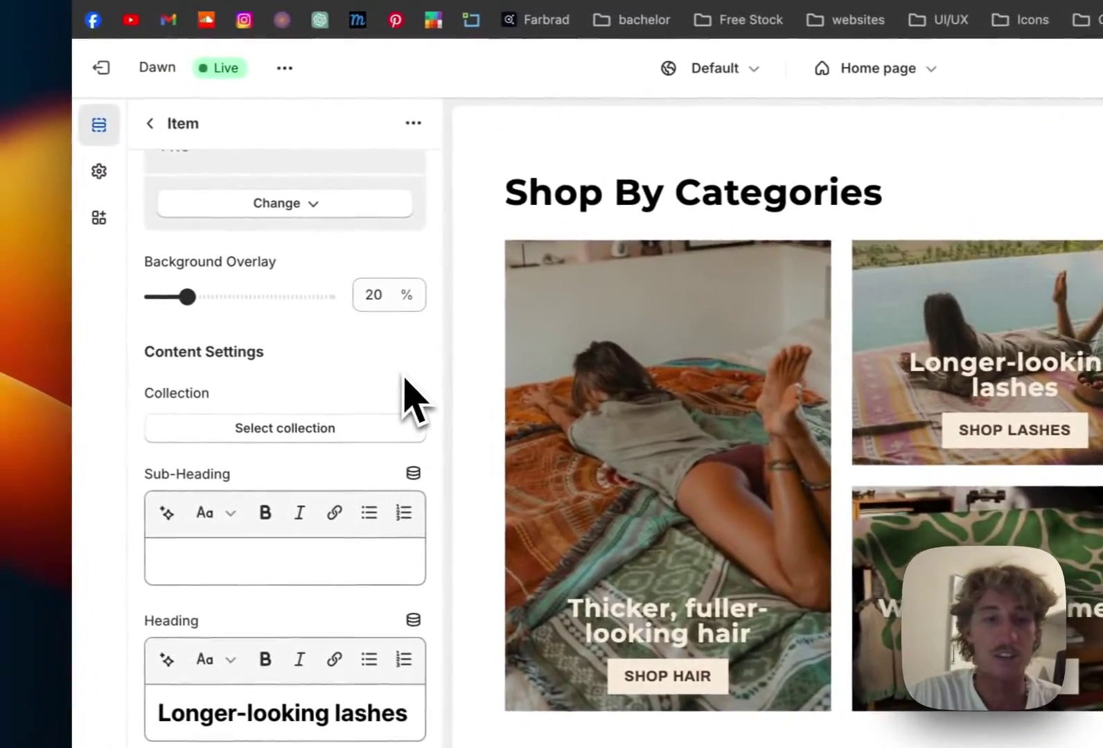
- Link the SHOP LASHES button URL to the Backpacks collection
scroll(48, 352, down, 3)
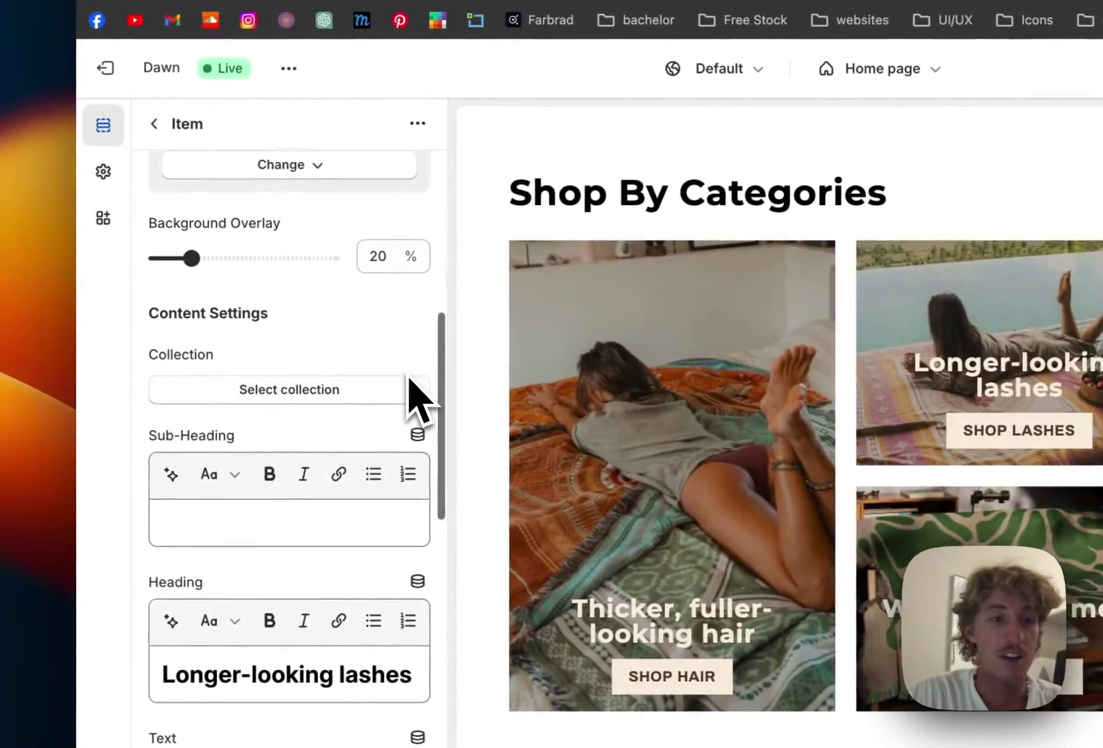
scroll(409, 377, down, 1)
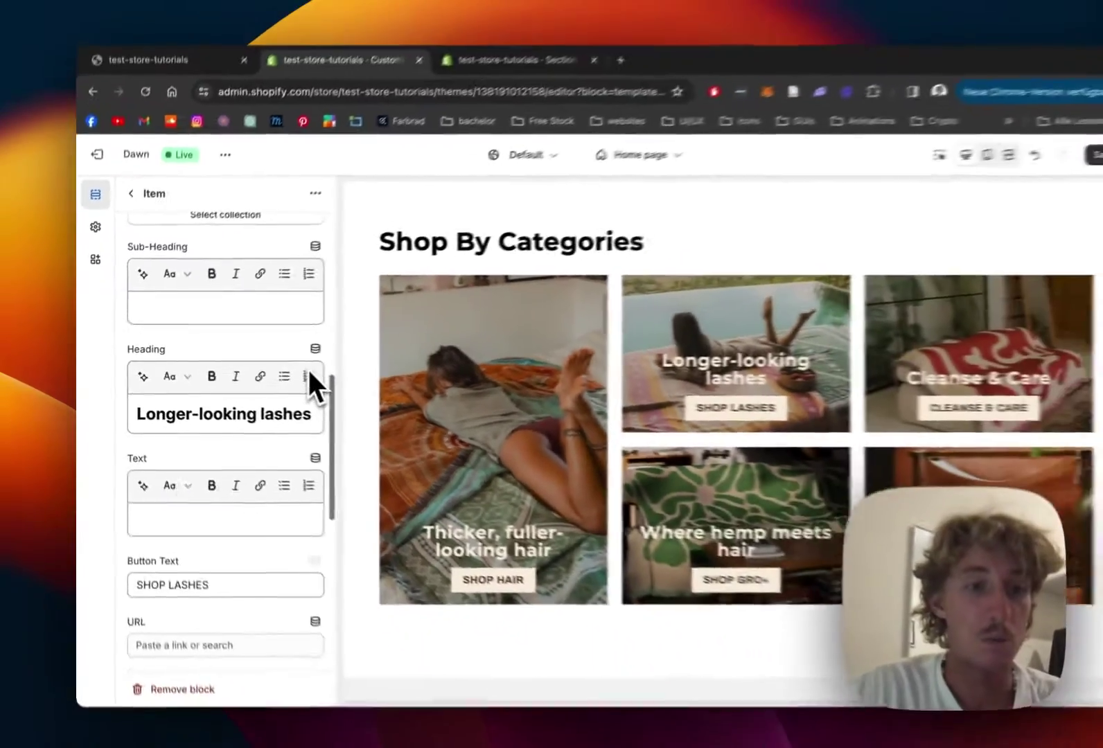
scroll(415, 398, down, 3)
scroll(262, 336, down, 3)
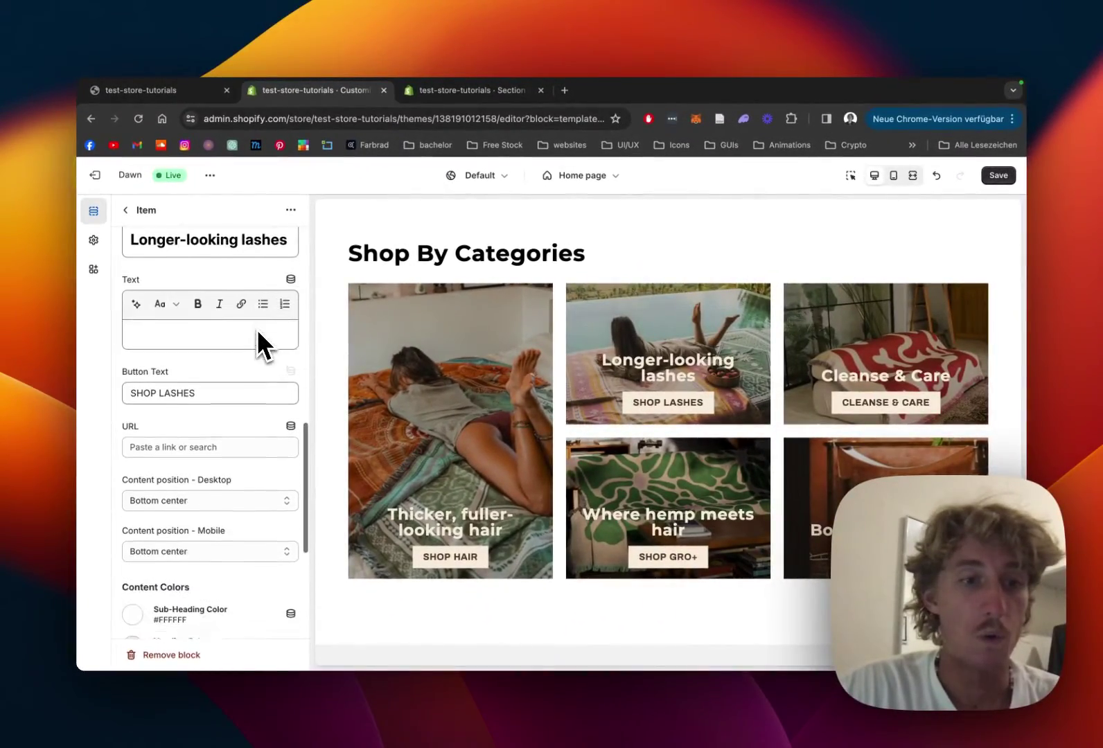
click(181, 446)
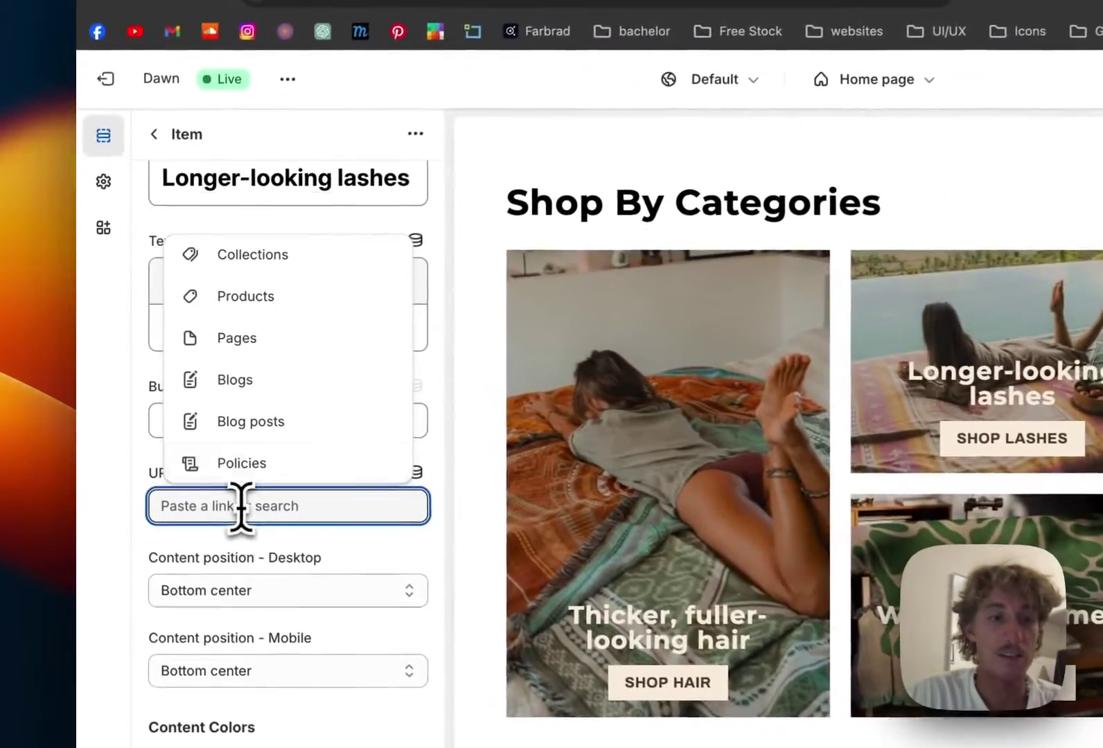
click(275, 280)
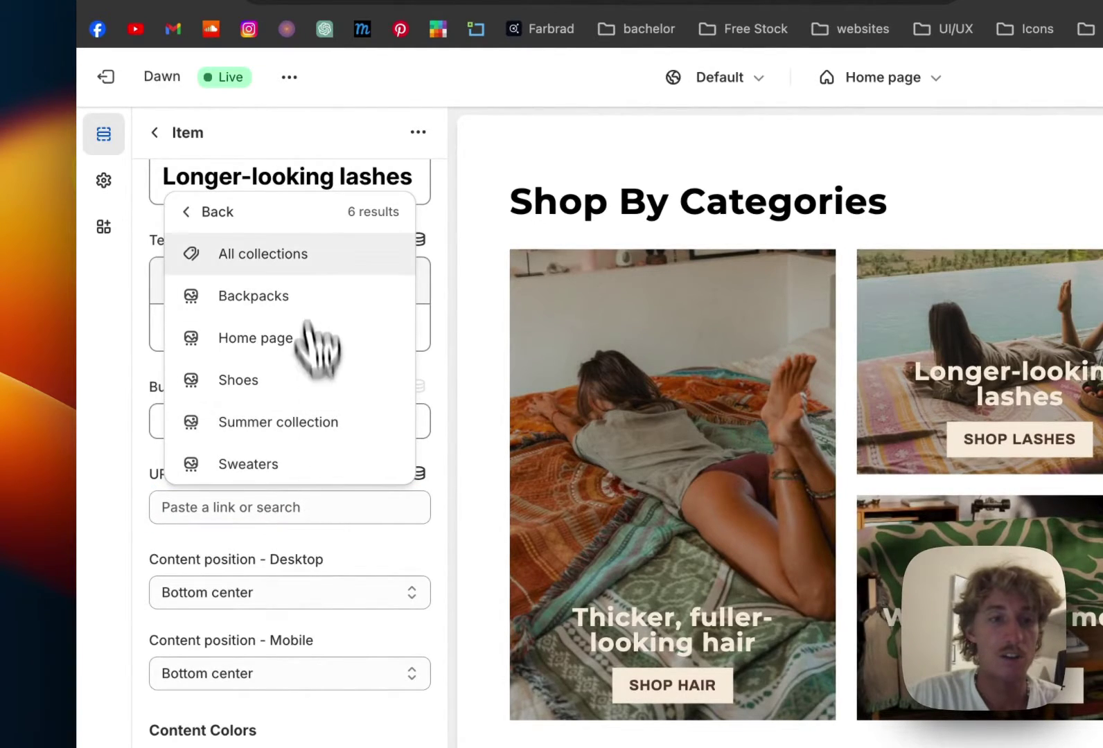
click(290, 298)
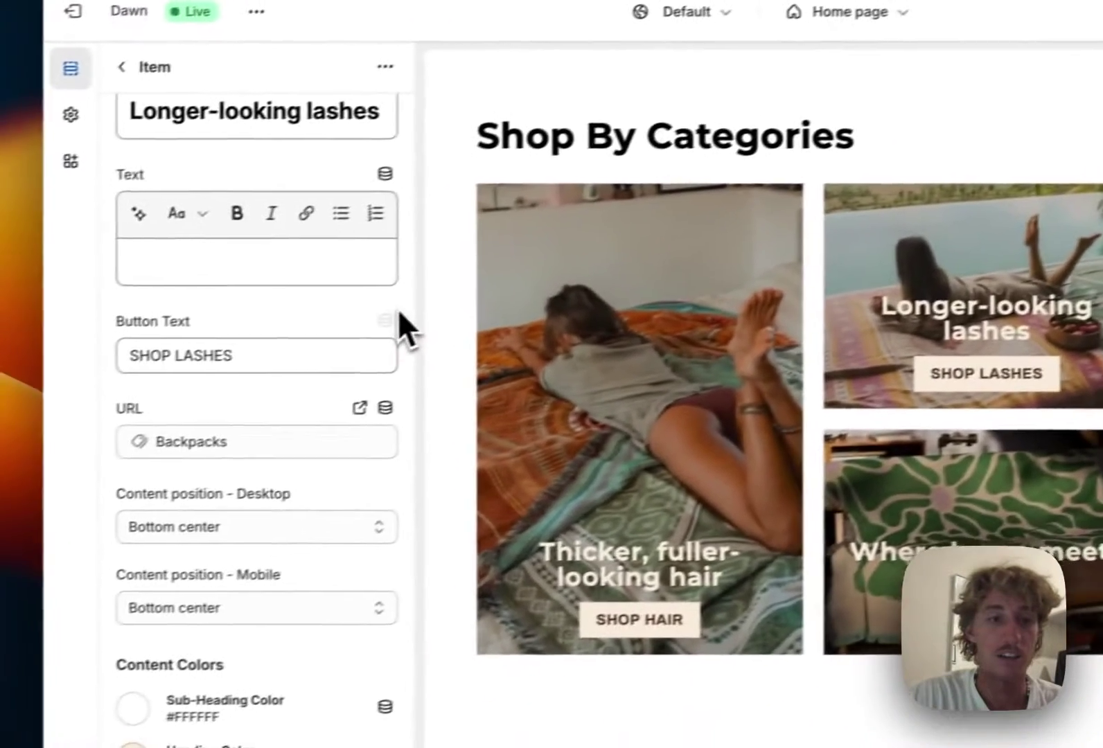
scroll(400, 319, down, 10)
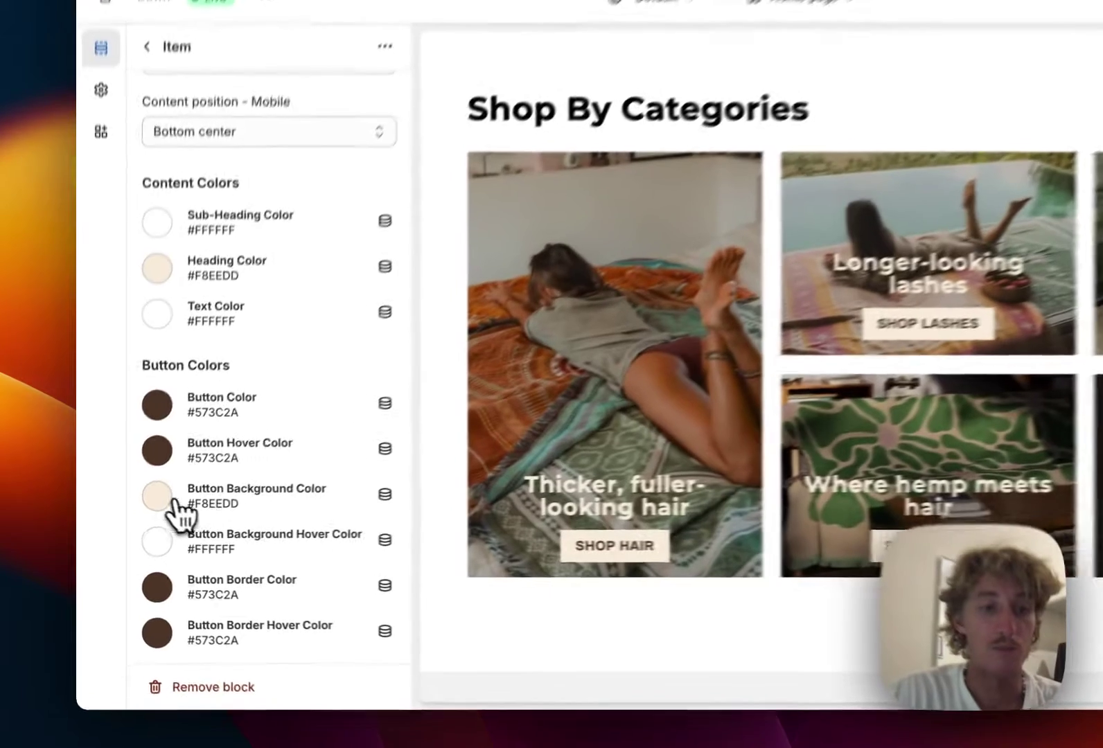
- Change the tile's button background colour from #F8EEDD to light cream #FFF3E1
click(132, 521)
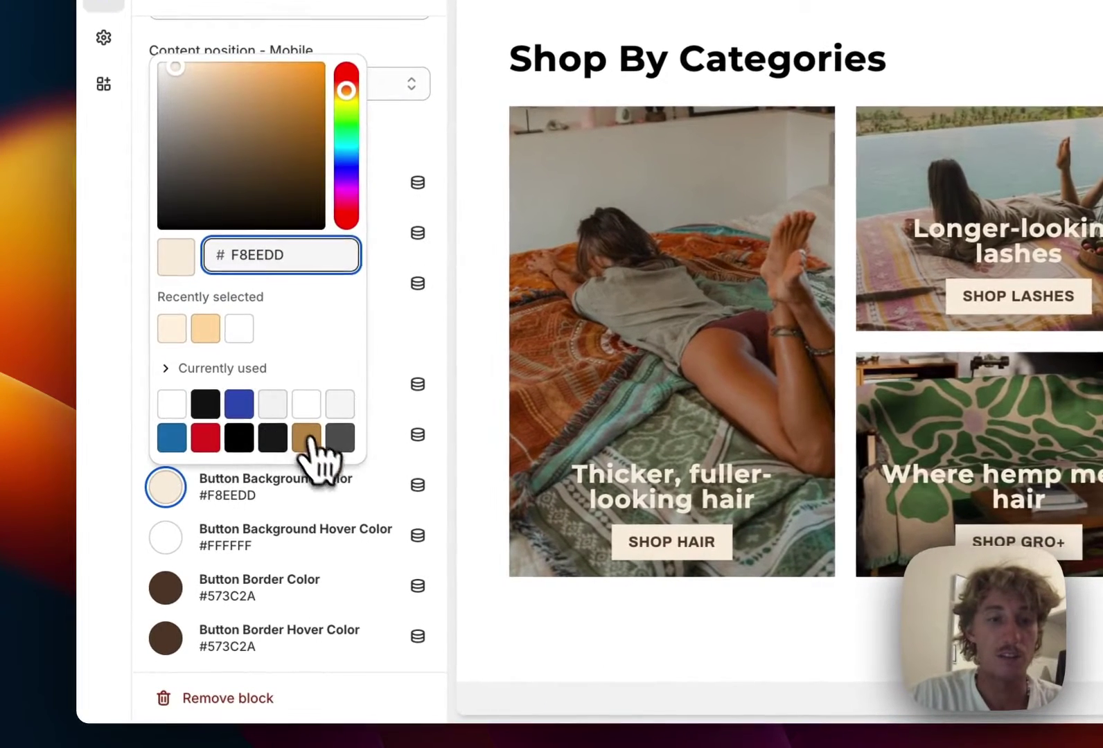
click(220, 493)
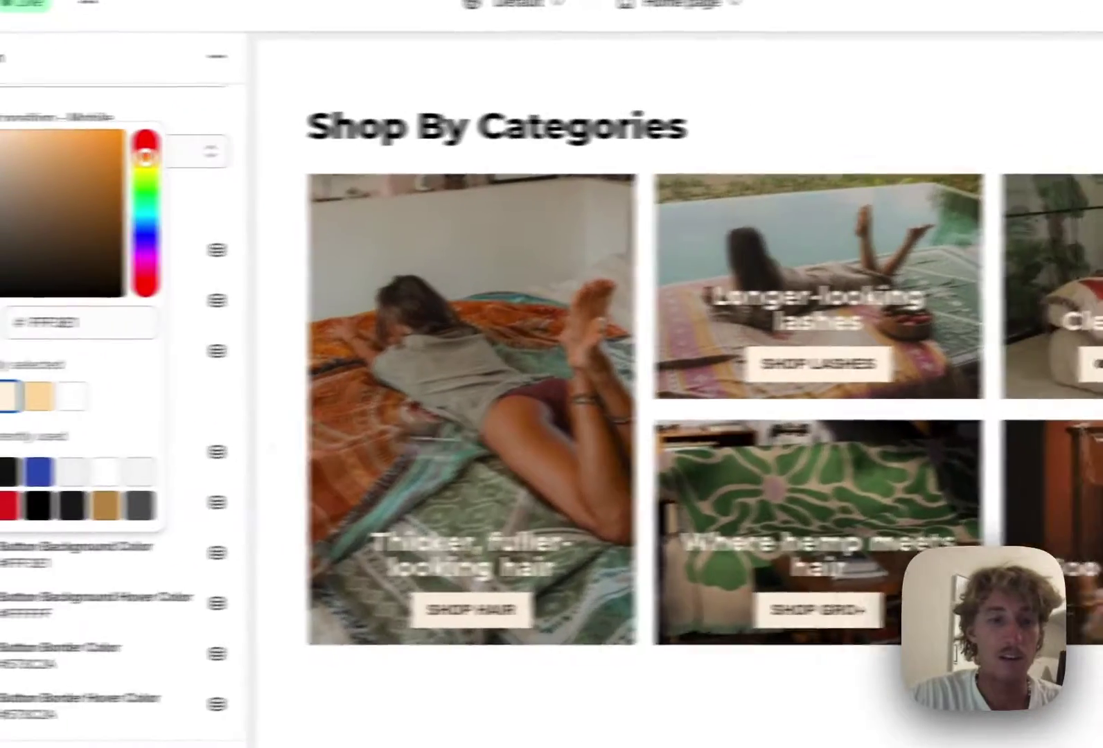
click(456, 354)
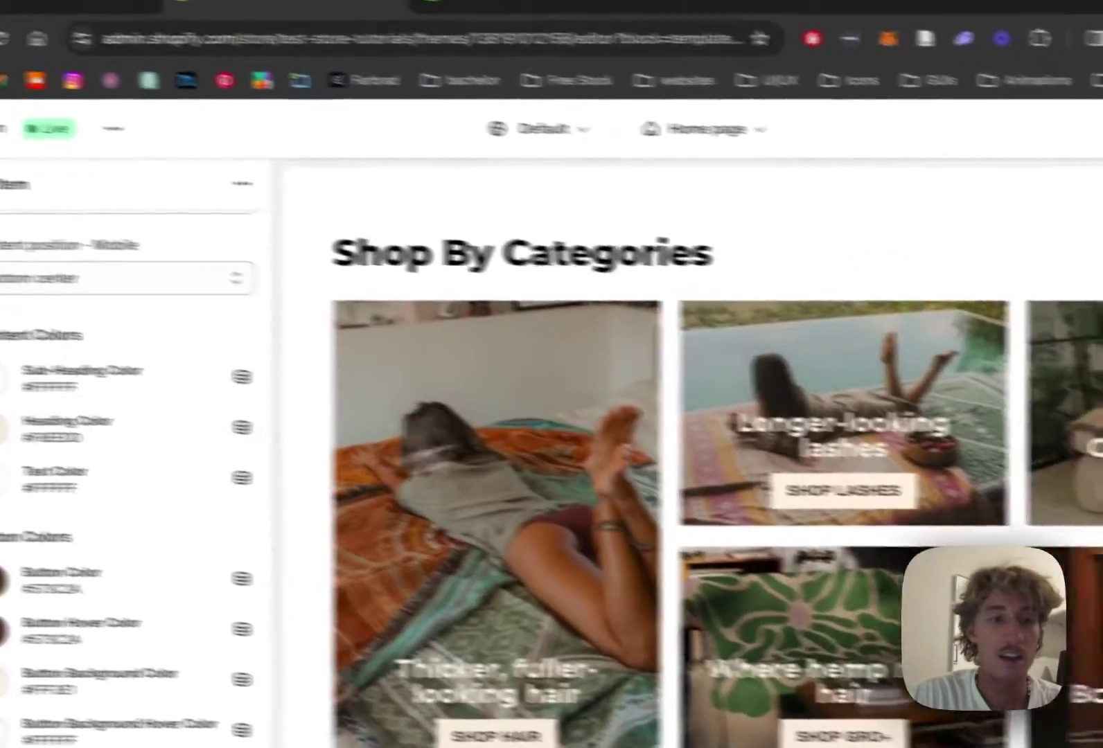
scroll(305, 384, up, 3)
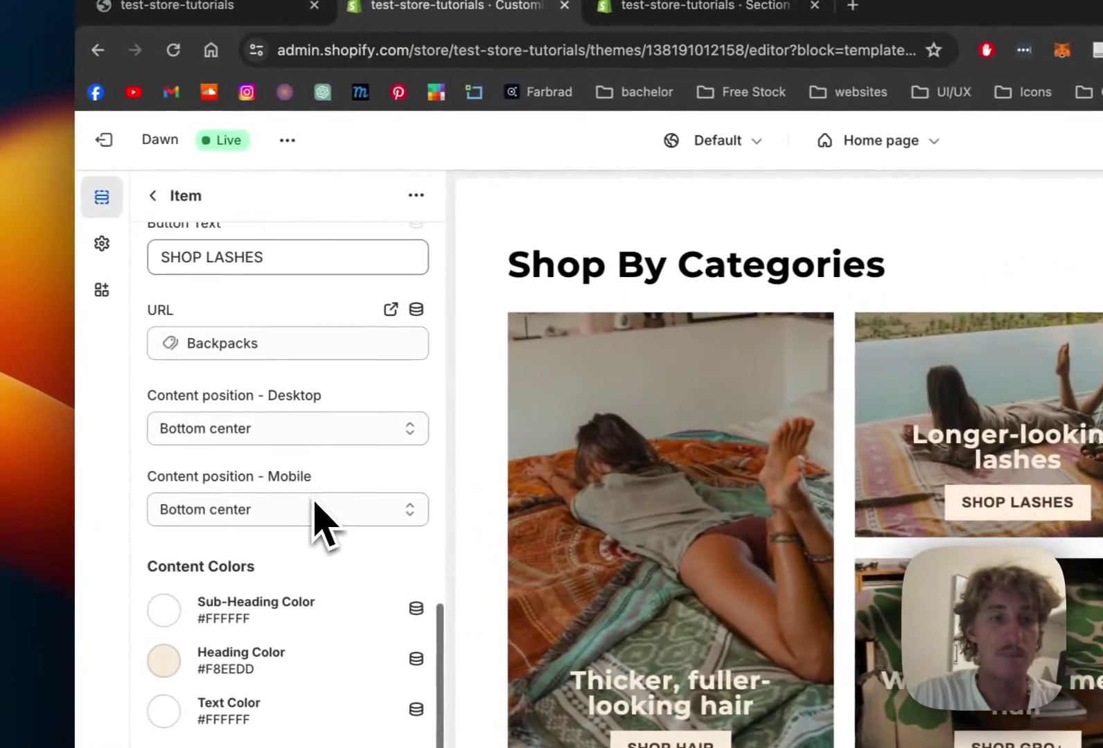
- Open the SS - Media Grid #2 section settings and set Grid Columns - Mobile to 2
click(152, 197)
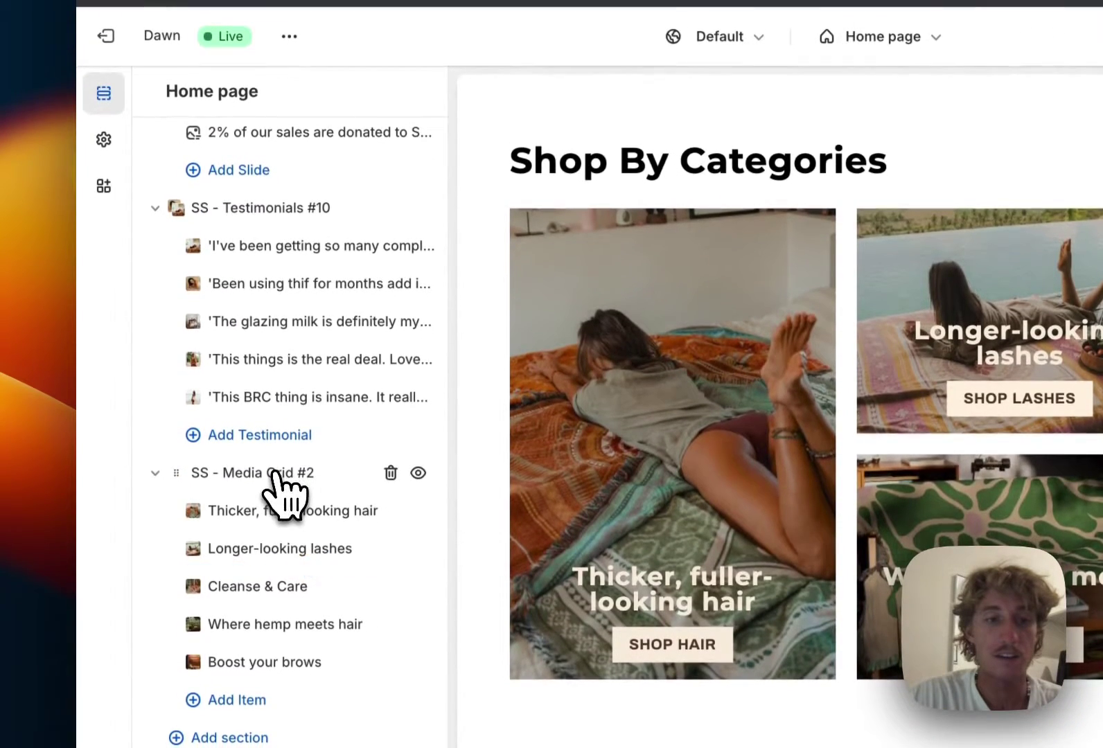
click(284, 565)
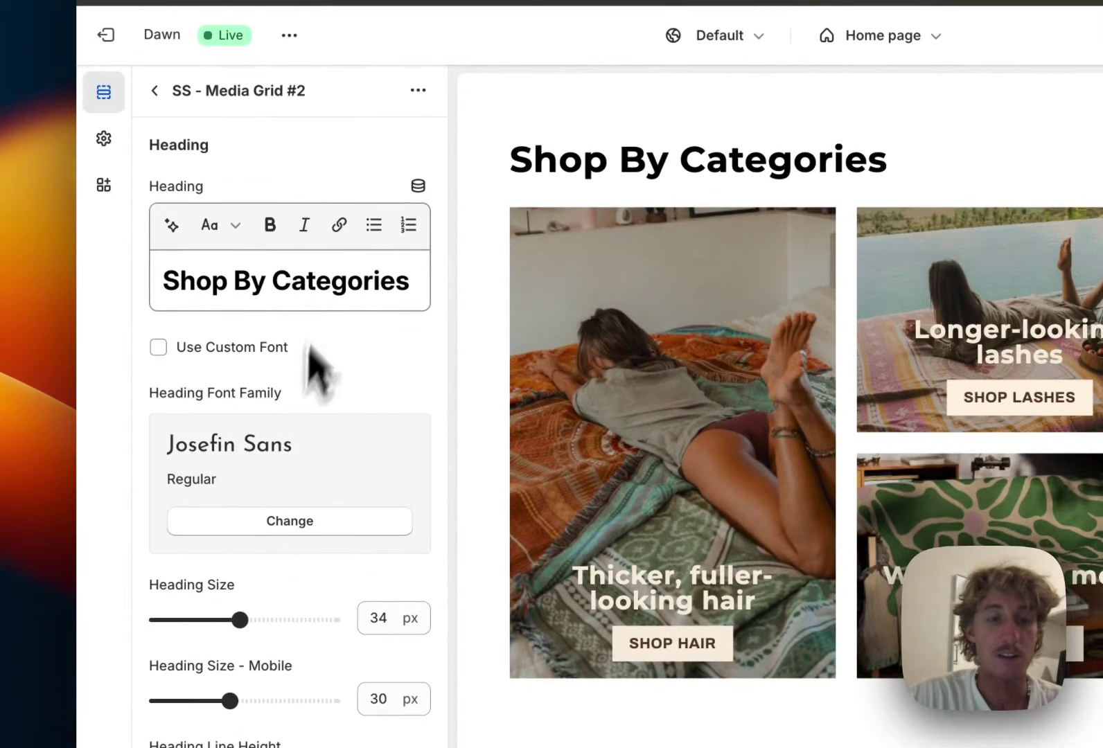
scroll(335, 215, down, 8)
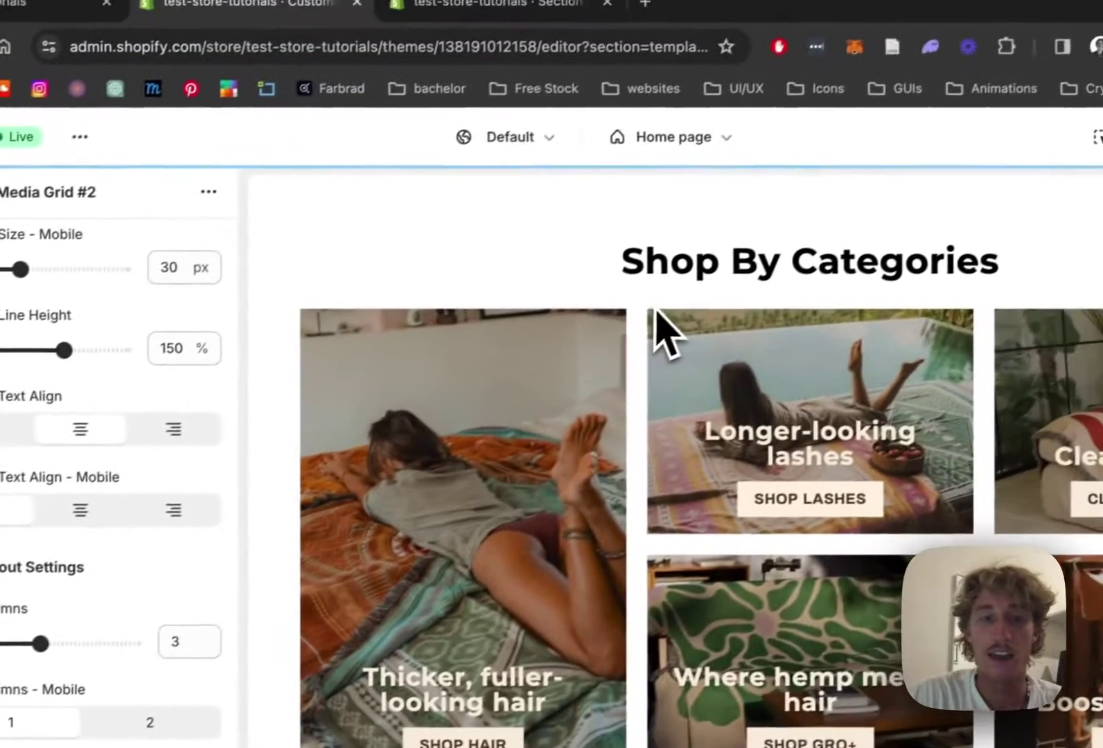
scroll(350, 499, down, 3)
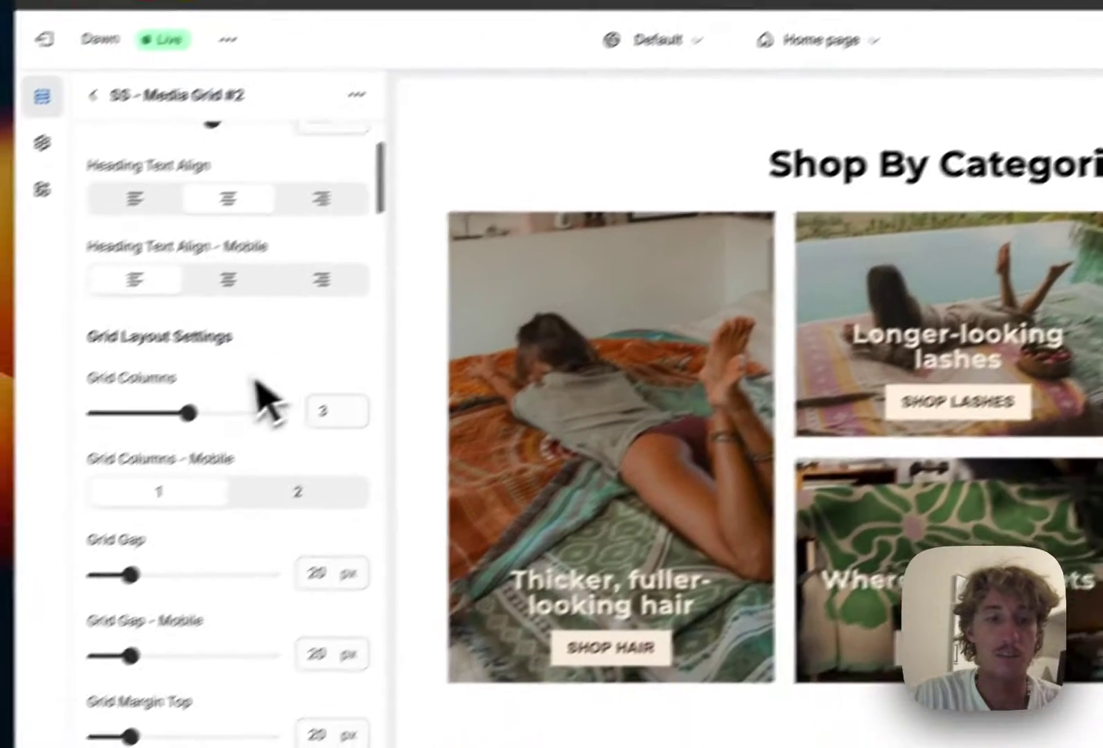
click(352, 440)
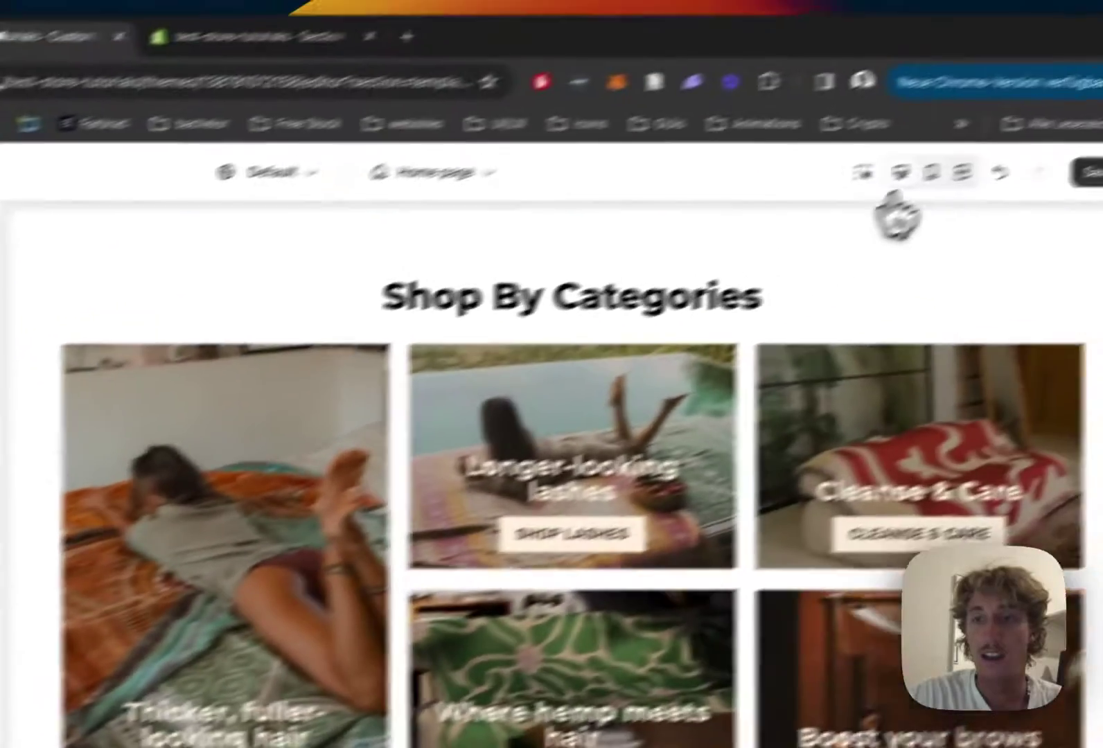
- Check the phone preview, set mobile columns back to 1, then return to desktop preview
click(829, 220)
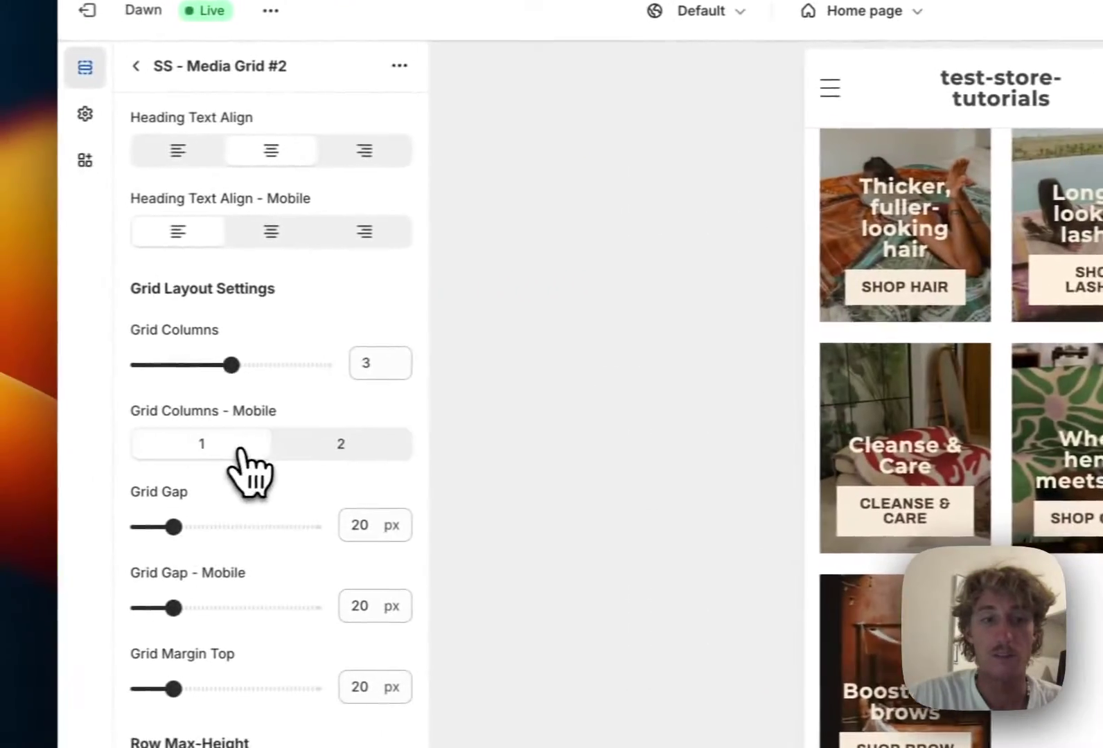
click(243, 451)
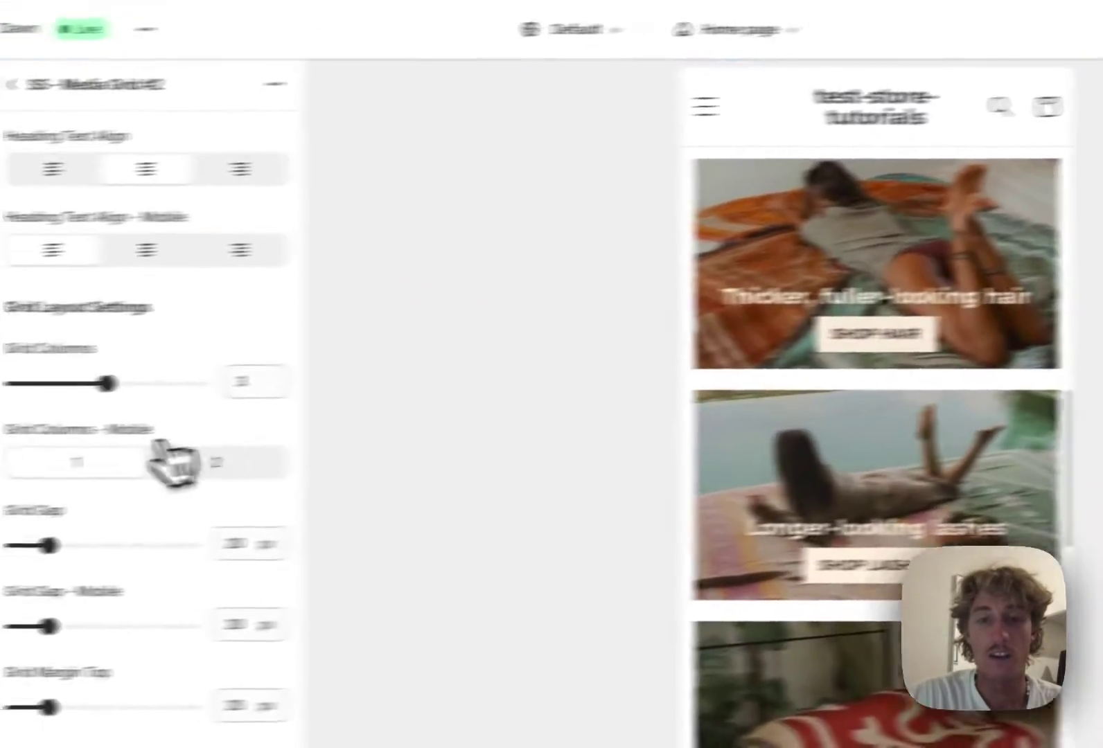
scroll(865, 443, down, 5)
scroll(447, 444, up, 5)
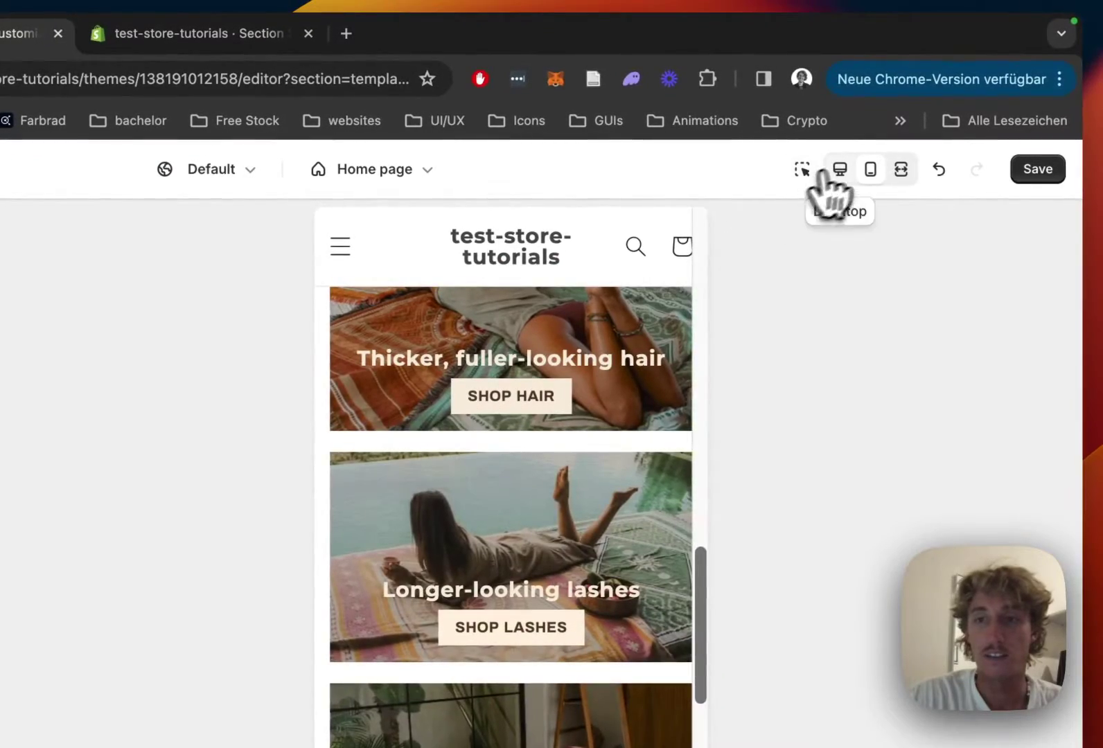
click(848, 166)
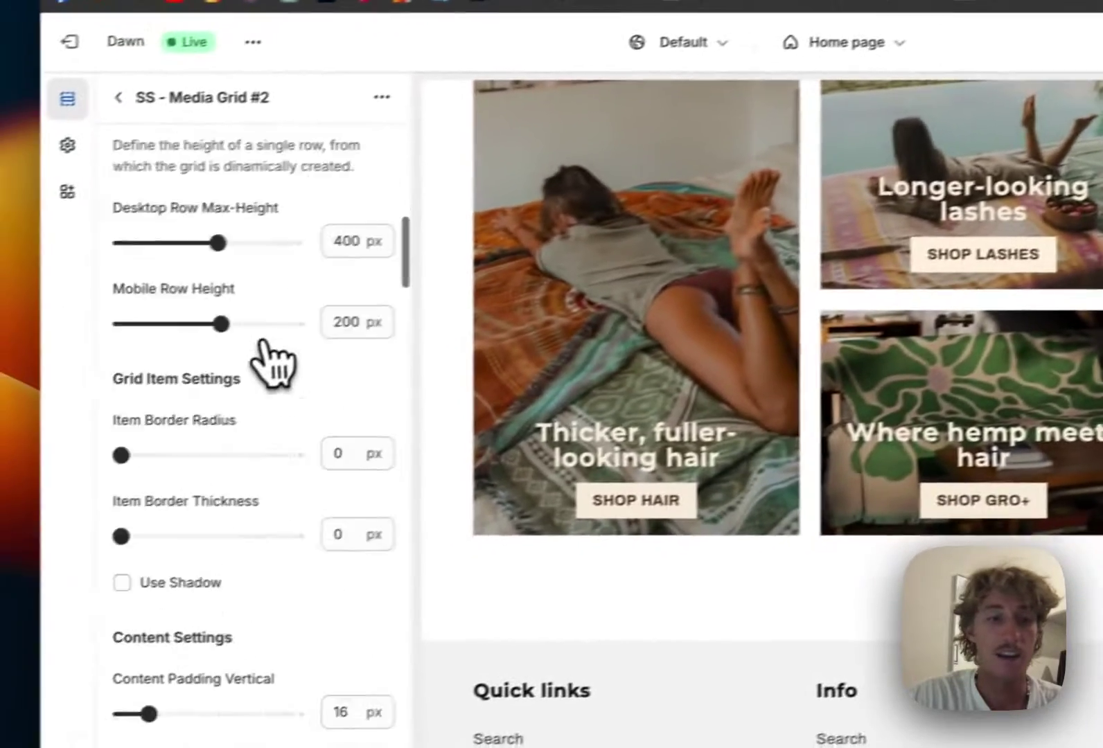
scroll(303, 347, down, 5)
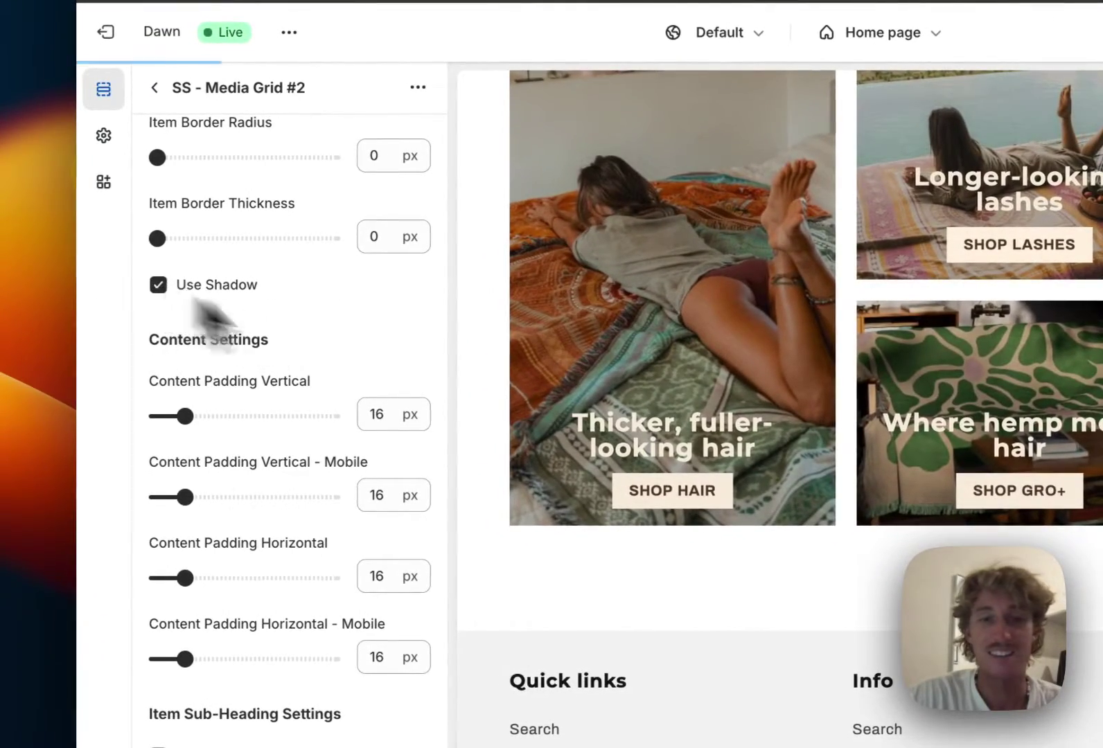
- Set the Shop By Categories heading colour to the recently used gold #BD8E4B
scroll(714, 492, up, 3)
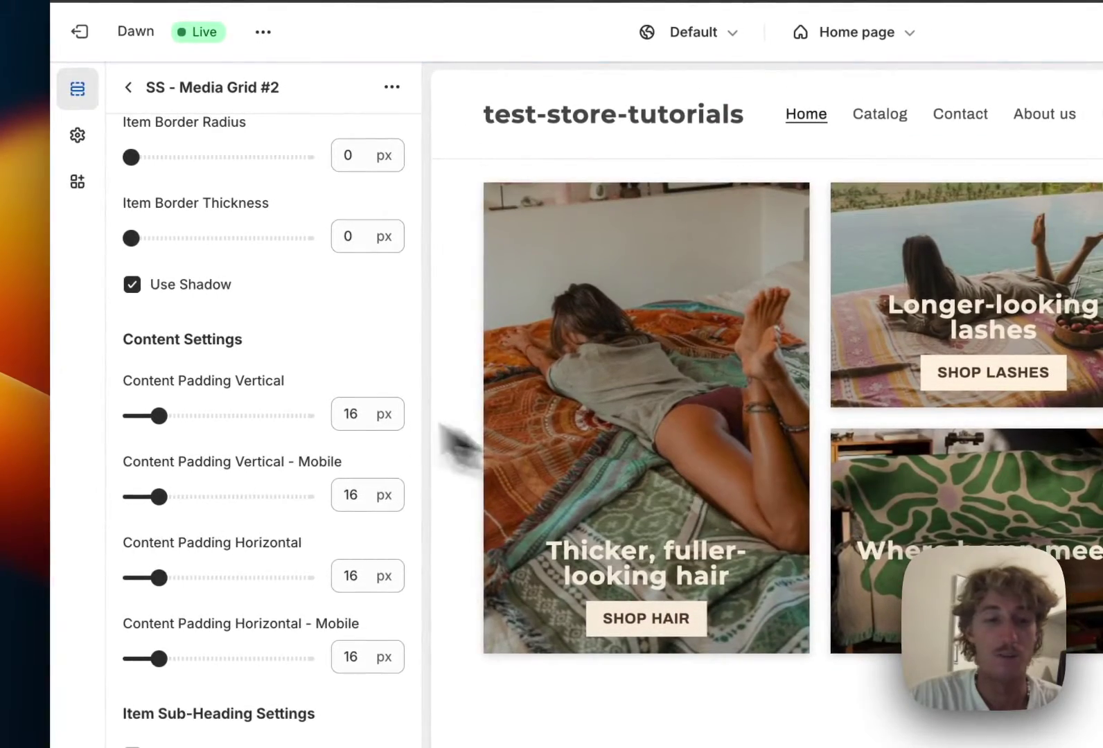
scroll(263, 325, down, 5)
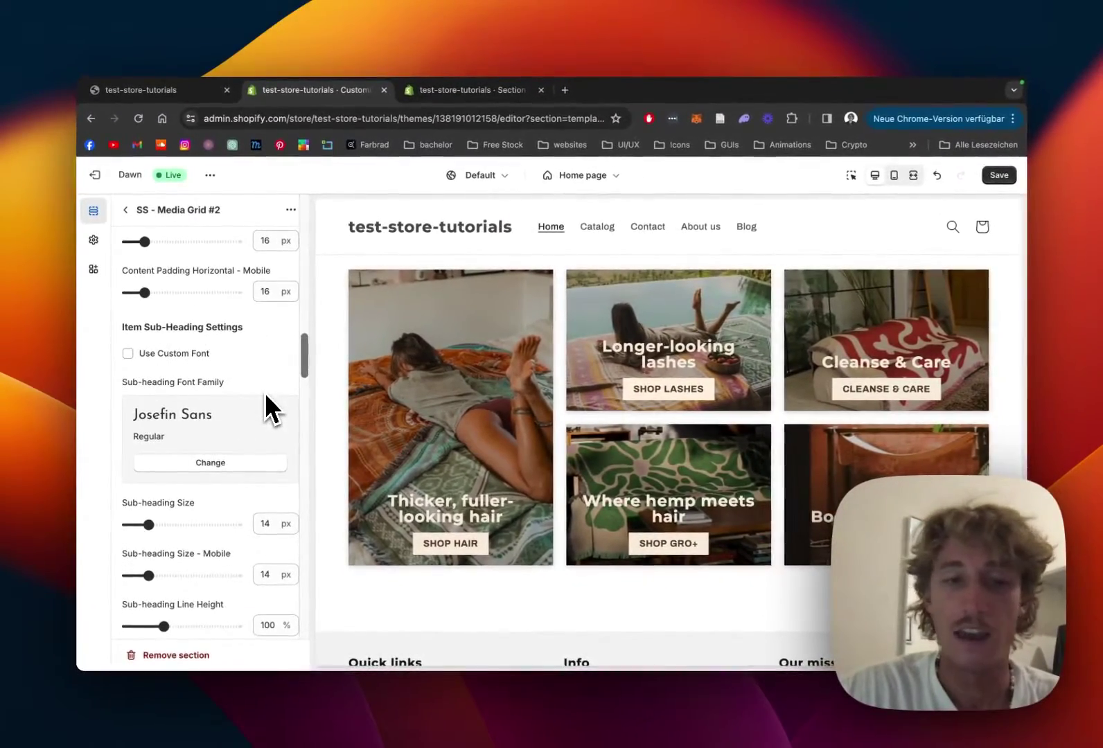
scroll(266, 398, down, 10)
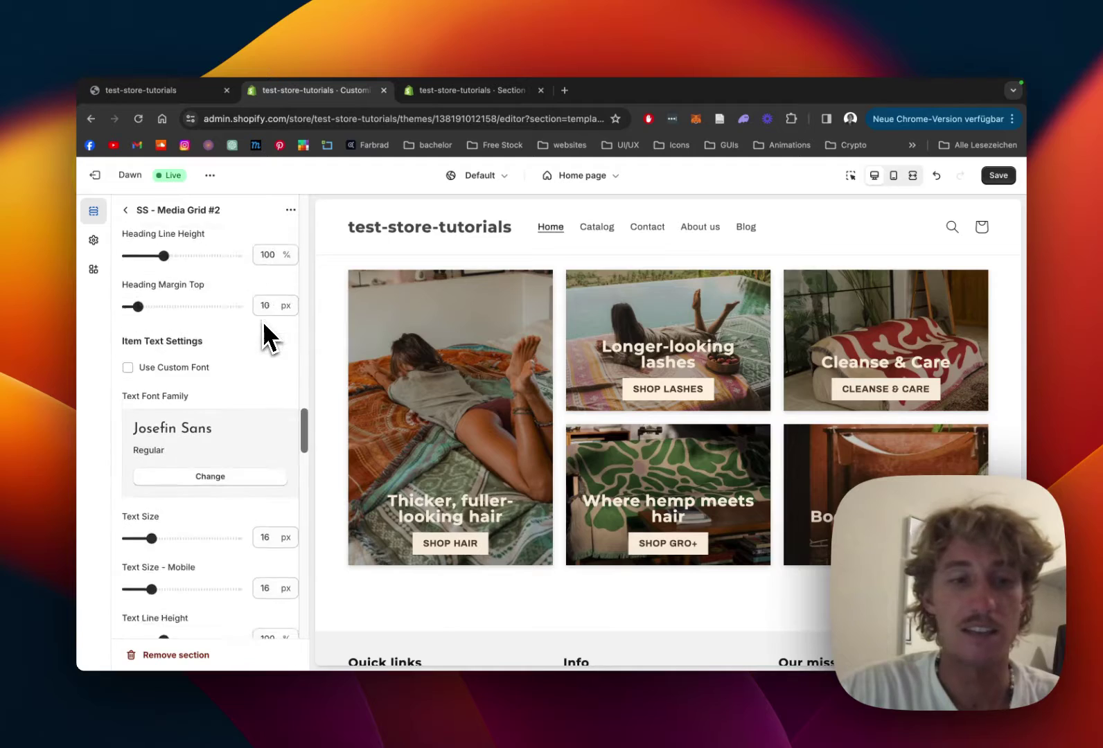
scroll(266, 337, down, 5)
scroll(266, 332, down, 8)
scroll(264, 337, up, 3)
click(132, 391)
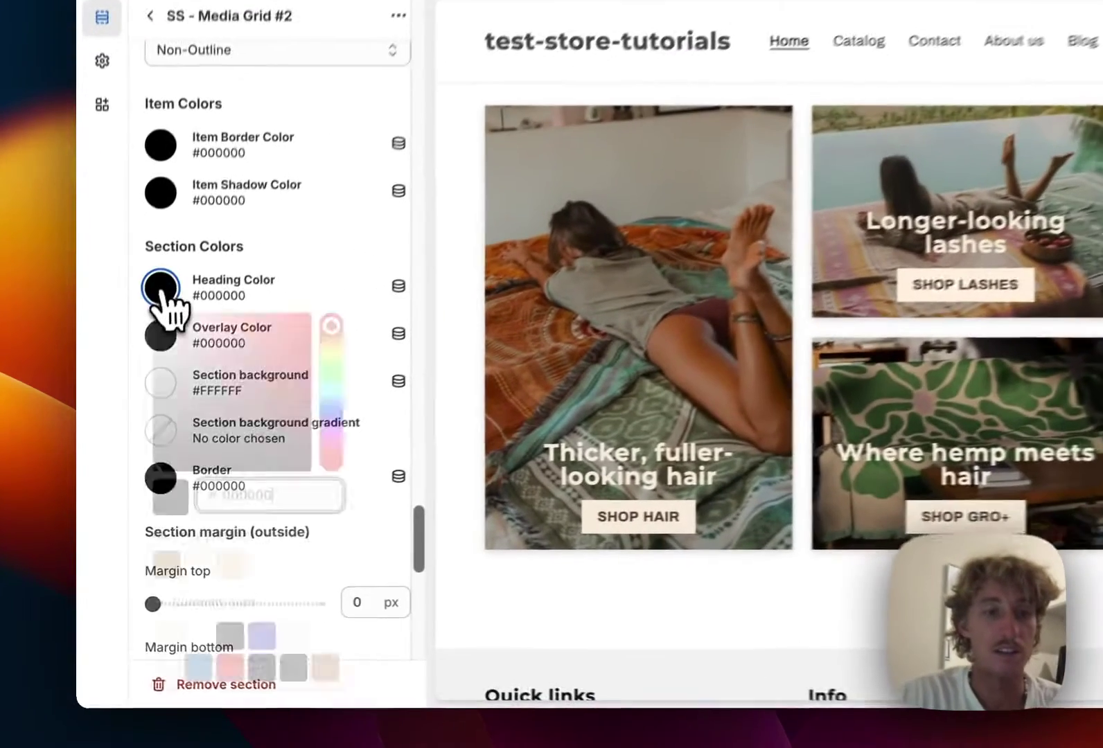
click(135, 586)
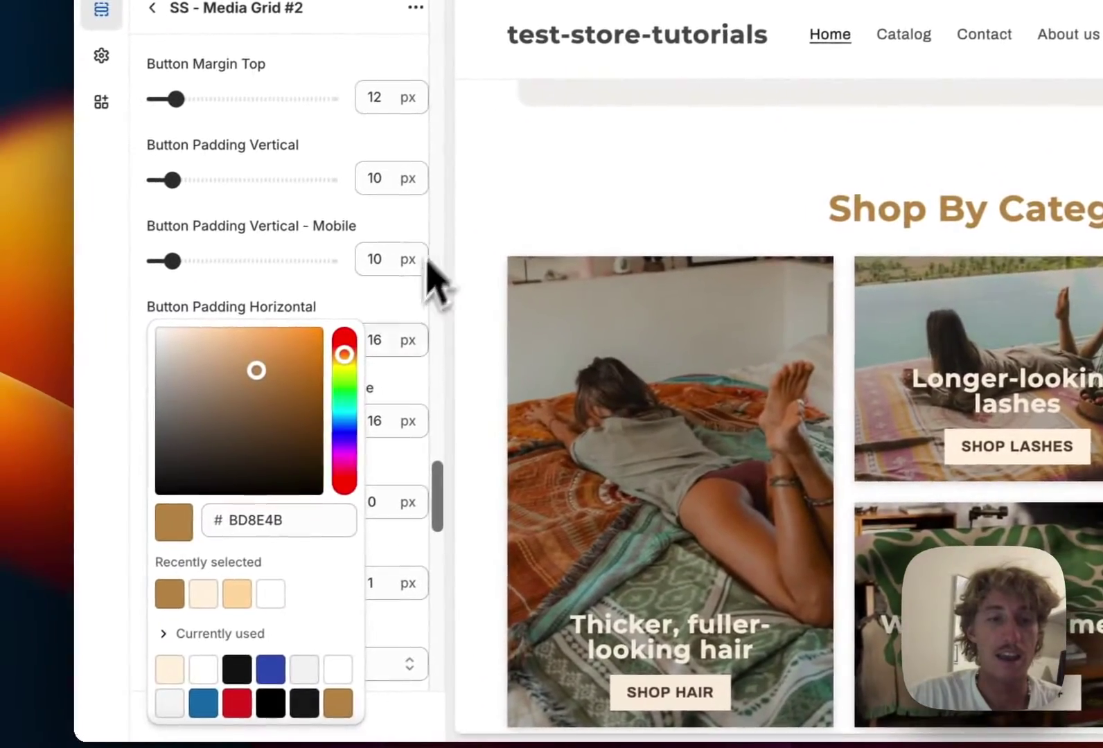
scroll(422, 521, down, 5)
click(407, 295)
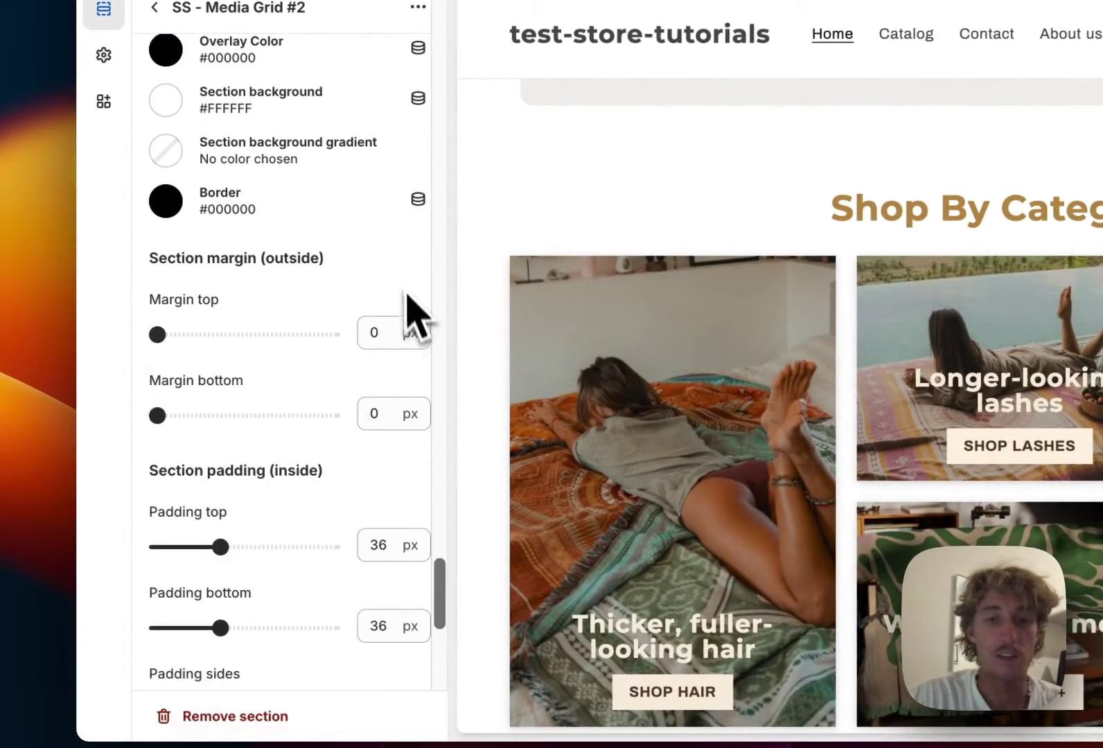
scroll(360, 415, down, 4)
scroll(328, 463, up, 4)
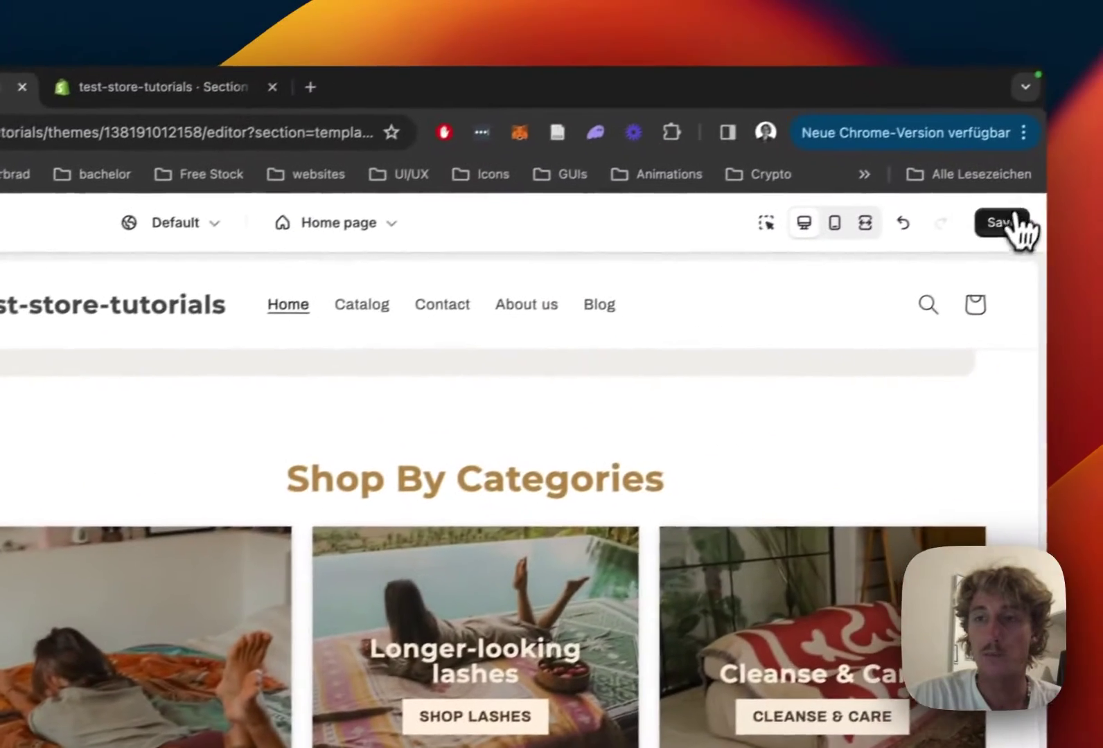
- Save the theme and view the live Dawn storefront in a new tab
click(994, 226)
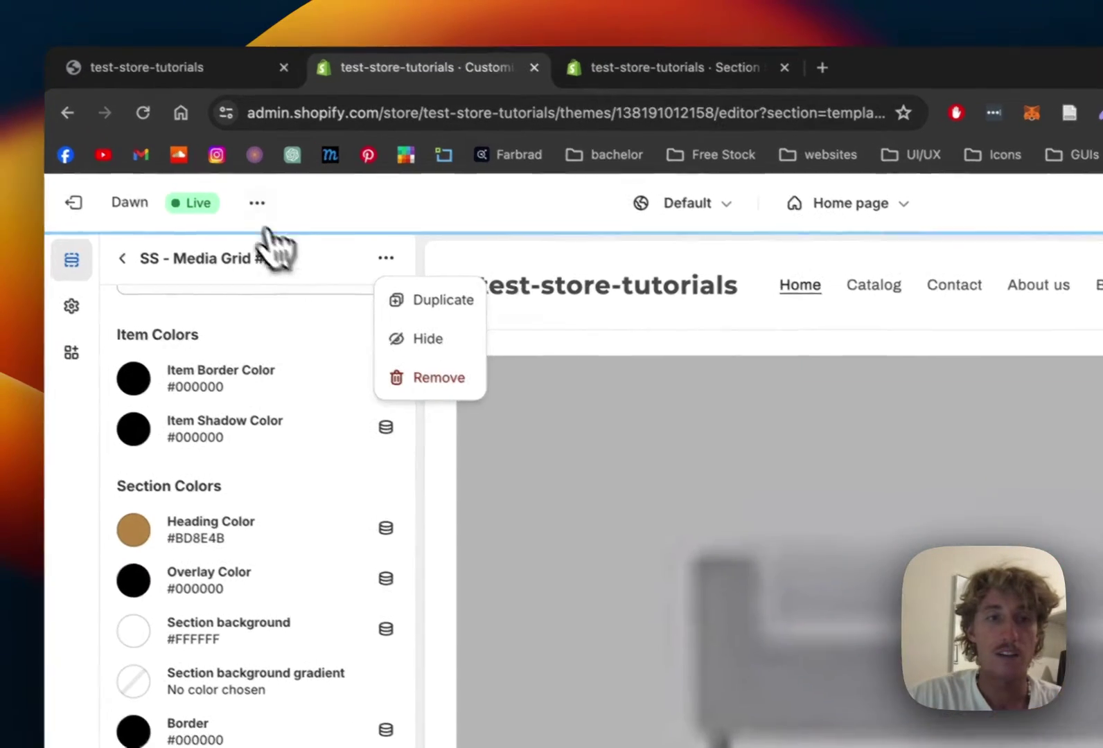
click(247, 197)
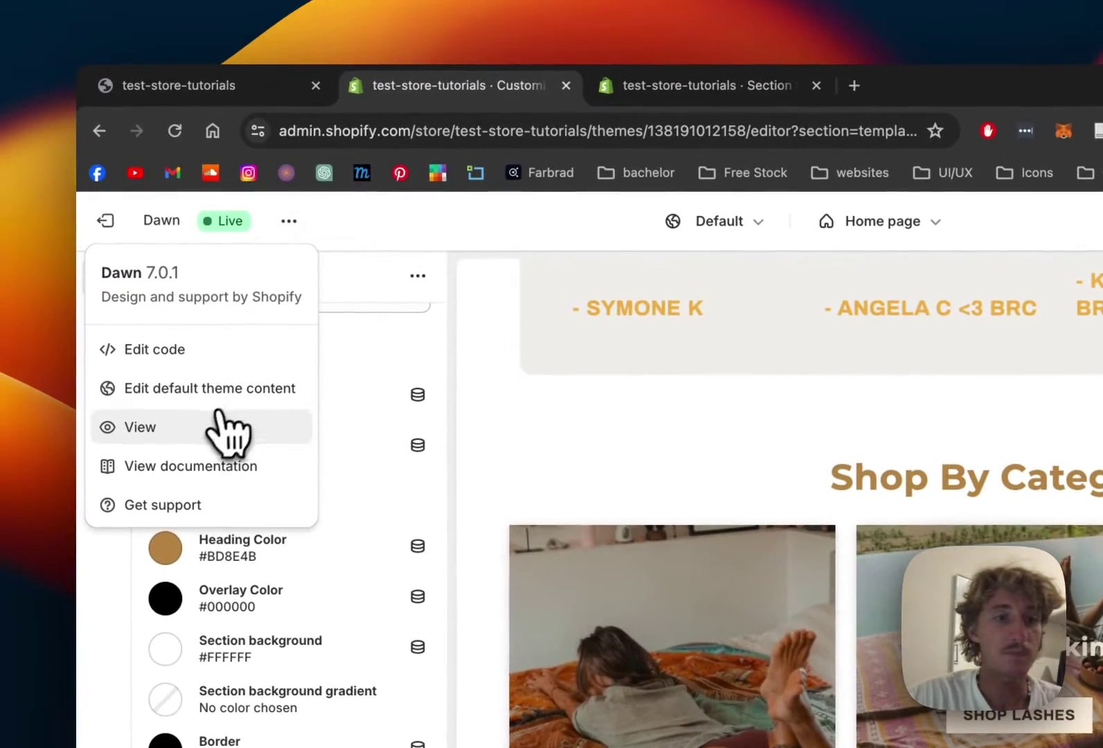
click(140, 428)
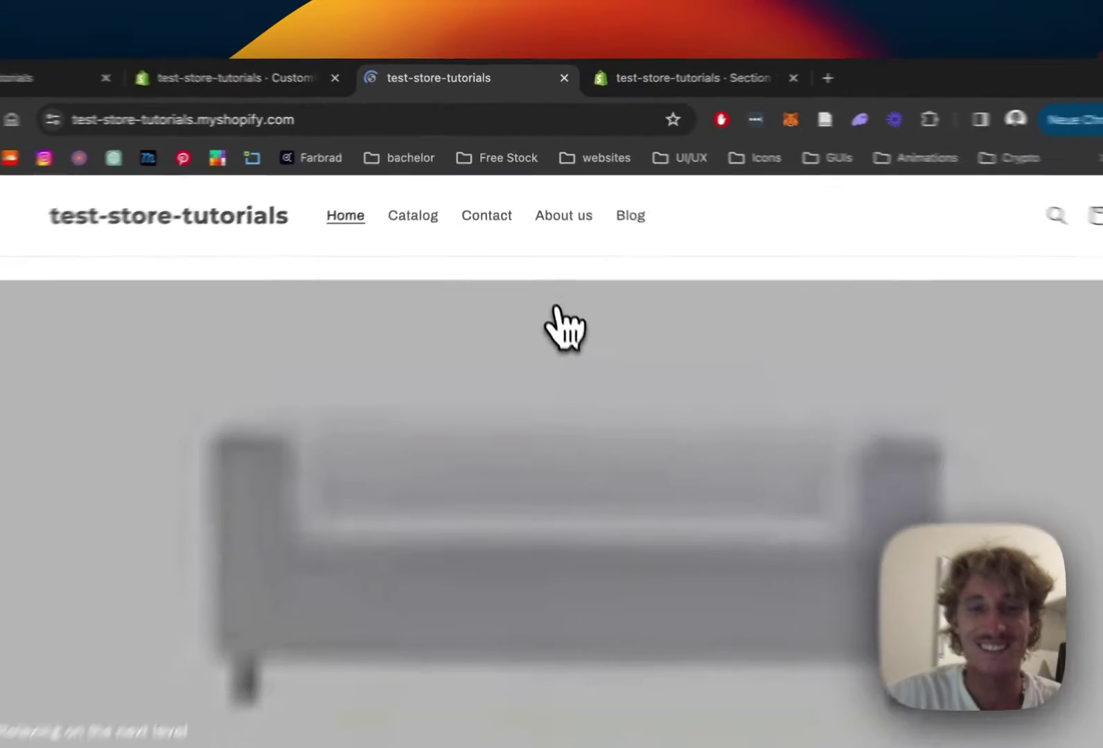
- Open the SHOP LASHES tile from the grid to confirm it leads to its collection page
scroll(665, 324, down, 10)
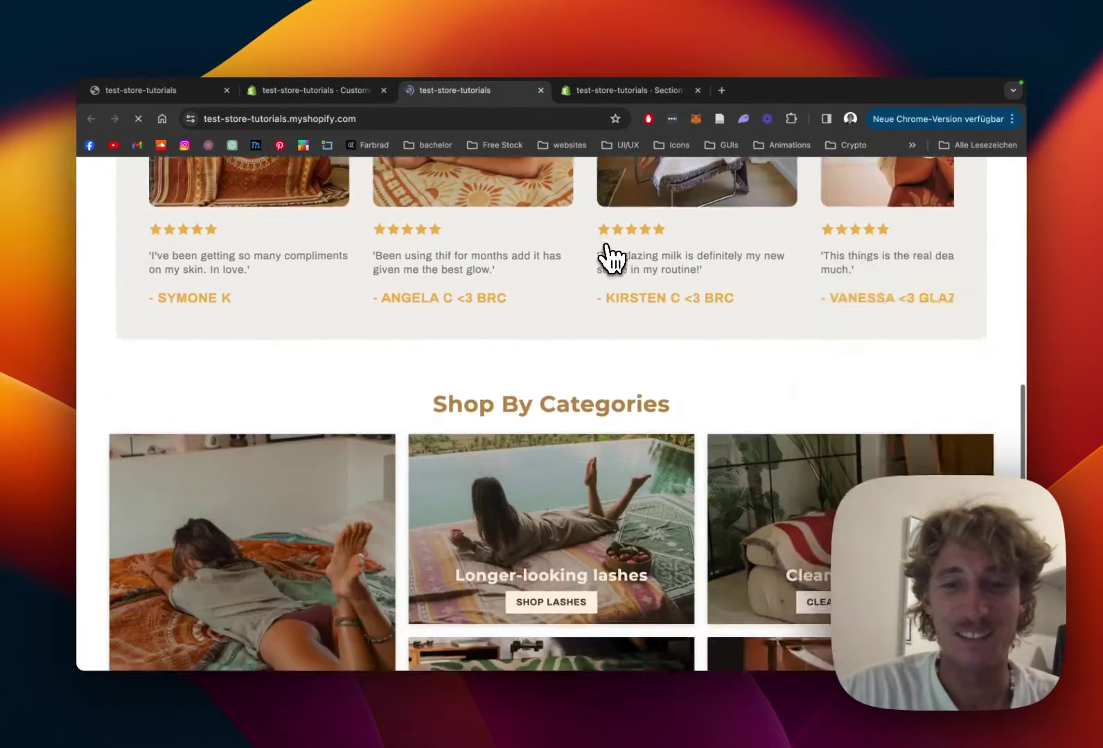
scroll(612, 260, down, 5)
scroll(612, 260, up, 1)
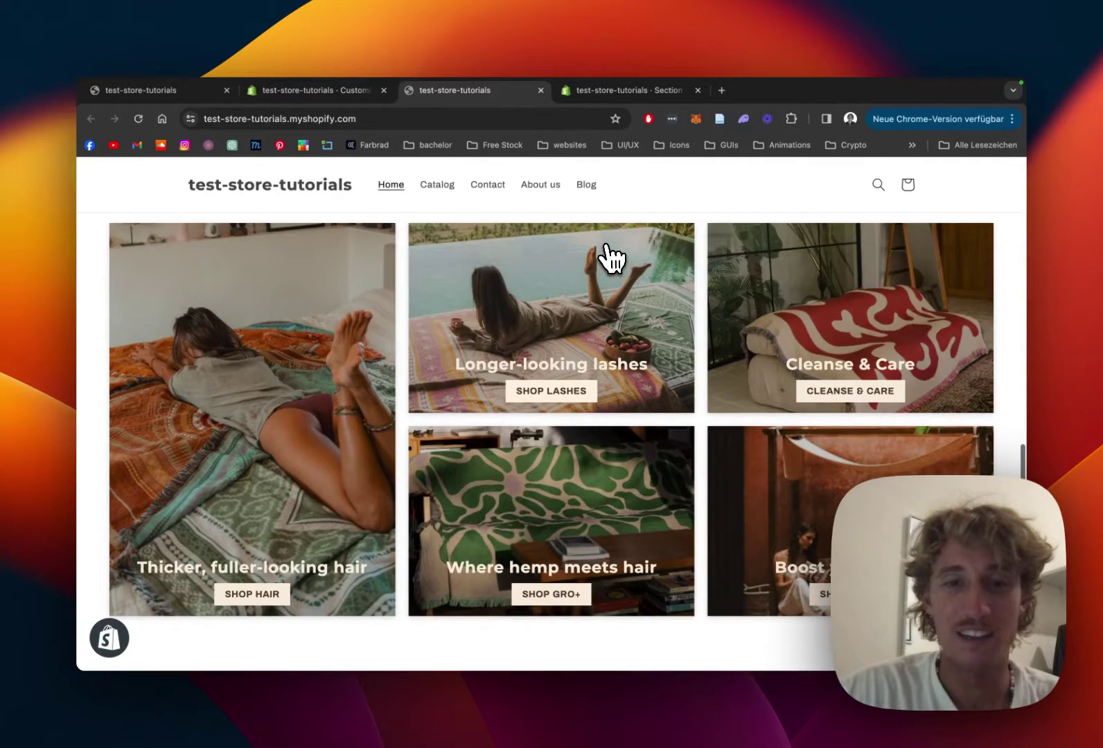
click(560, 413)
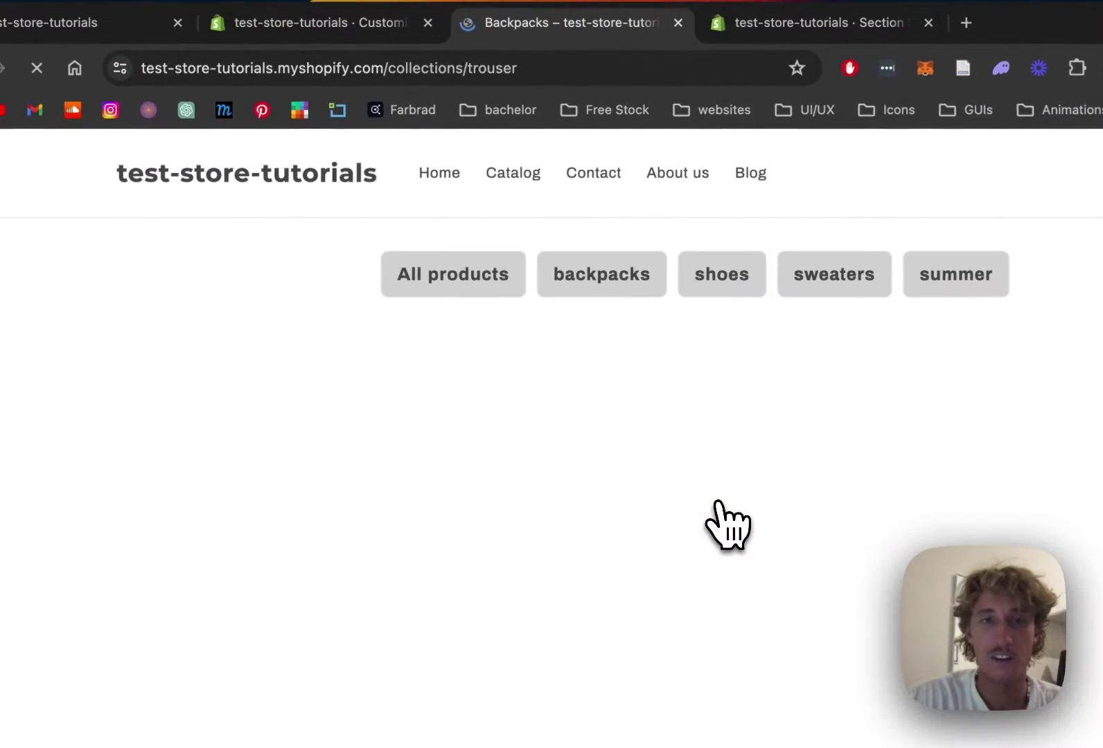
scroll(402, 395, down, 2)
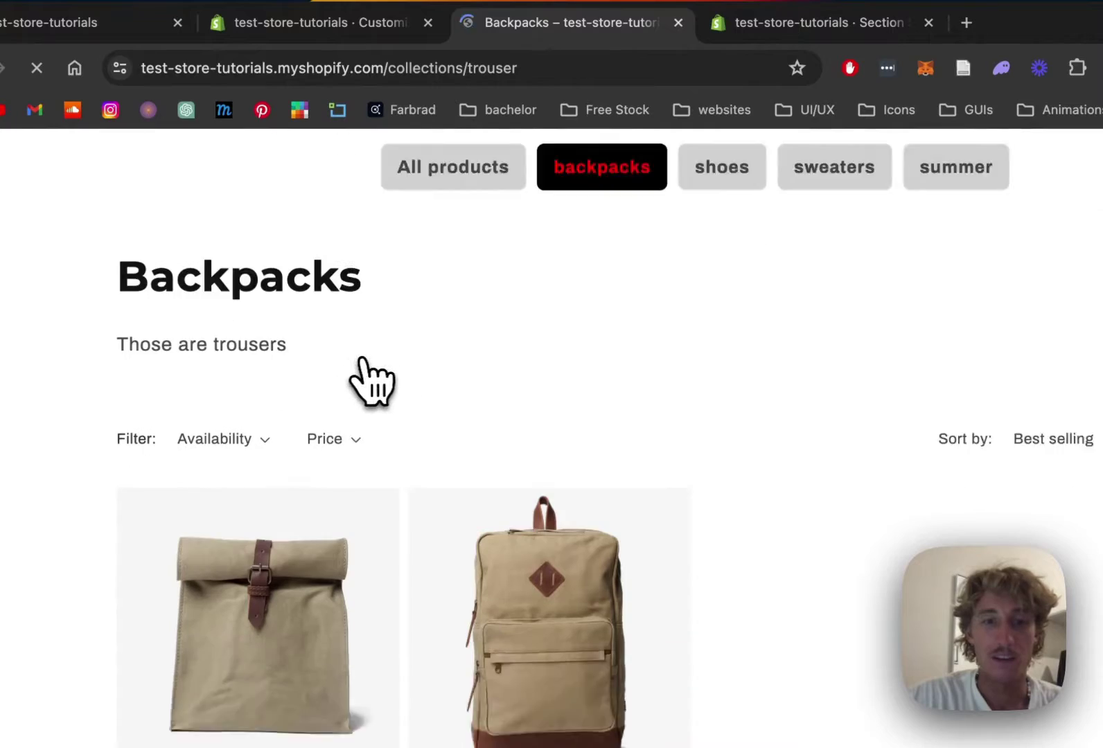
scroll(376, 381, up, 2)
- Return via the store logo to the home page's Shop By Categories grid
click(286, 185)
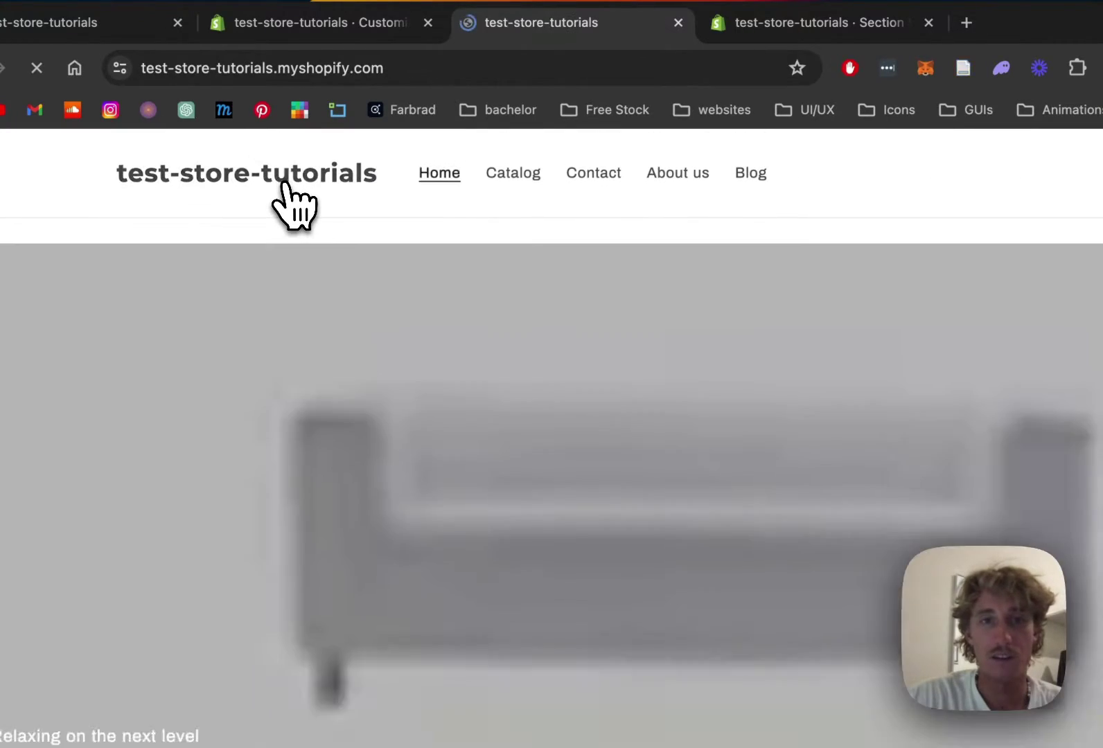
scroll(693, 478, down, 10)
scroll(738, 512, up, 5)
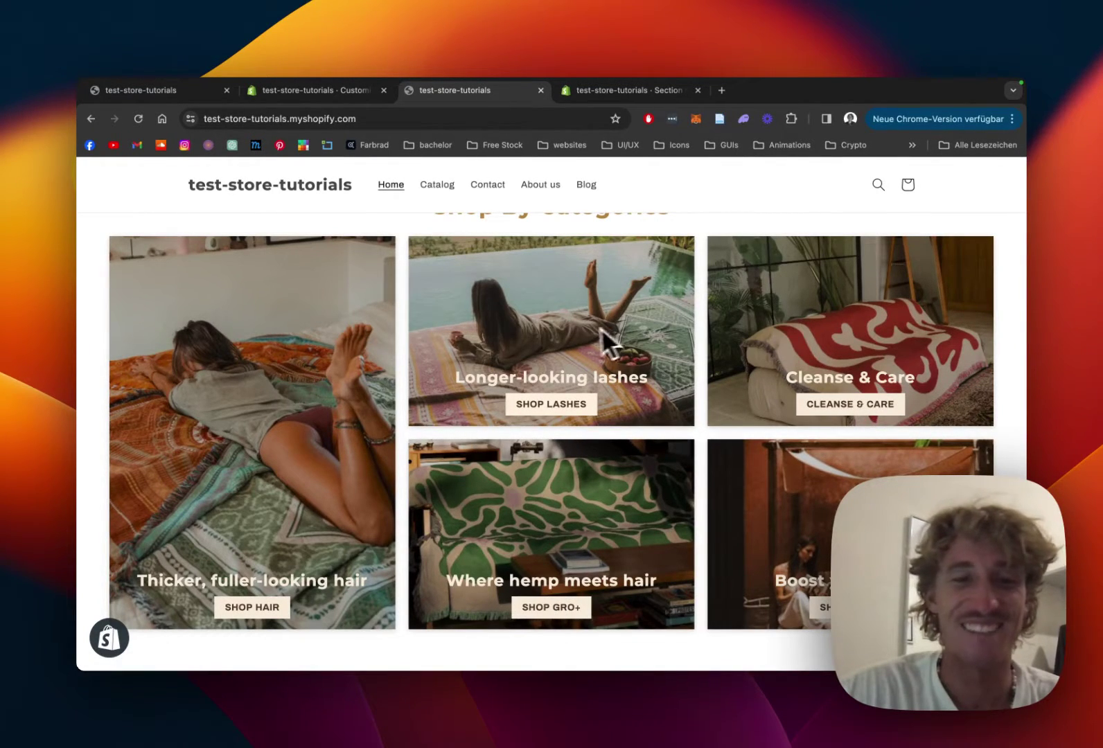
scroll(696, 286, down, 1)
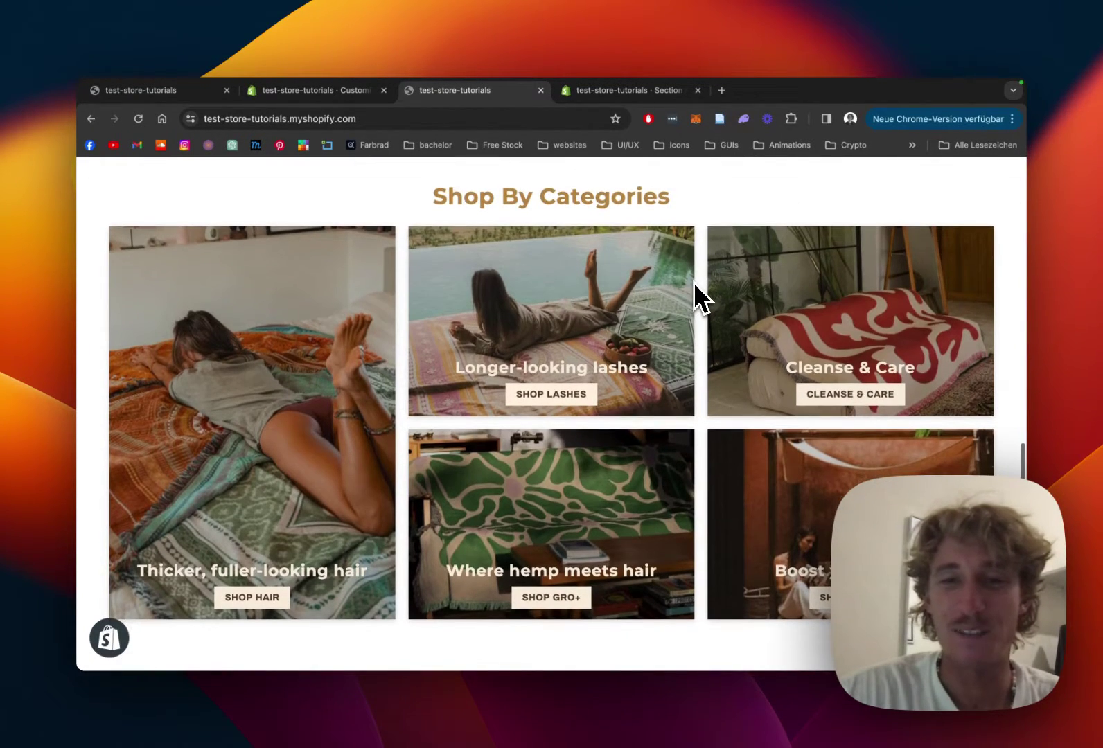
scroll(737, 277, down, 1)
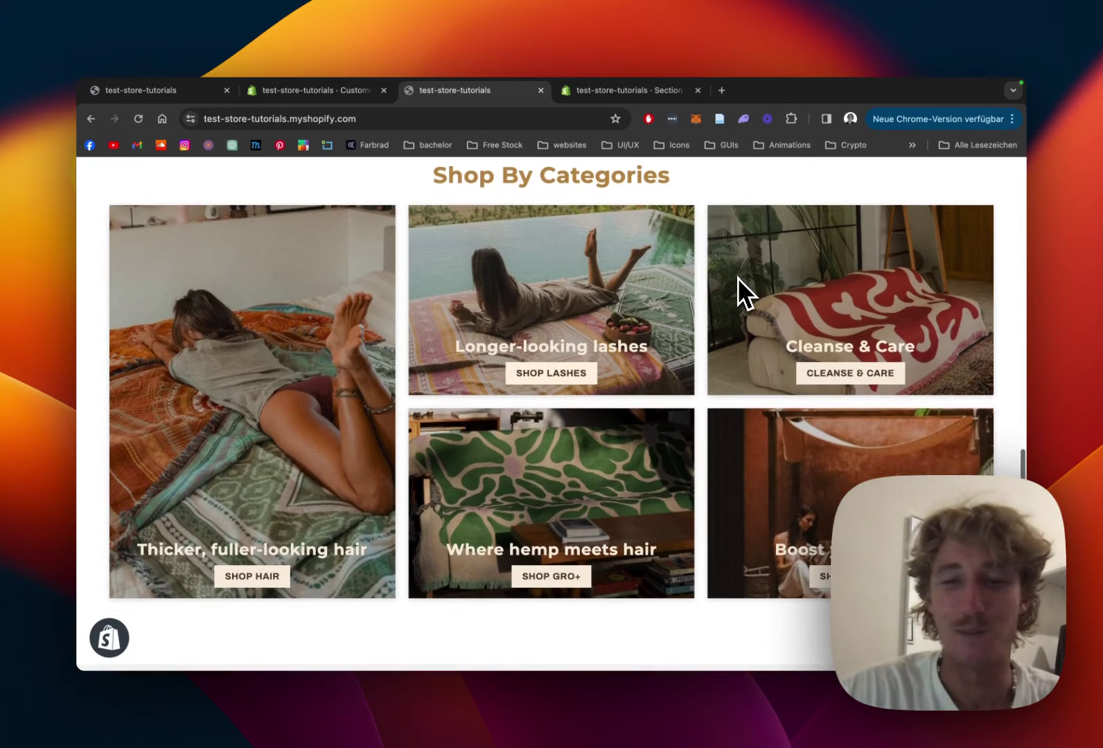